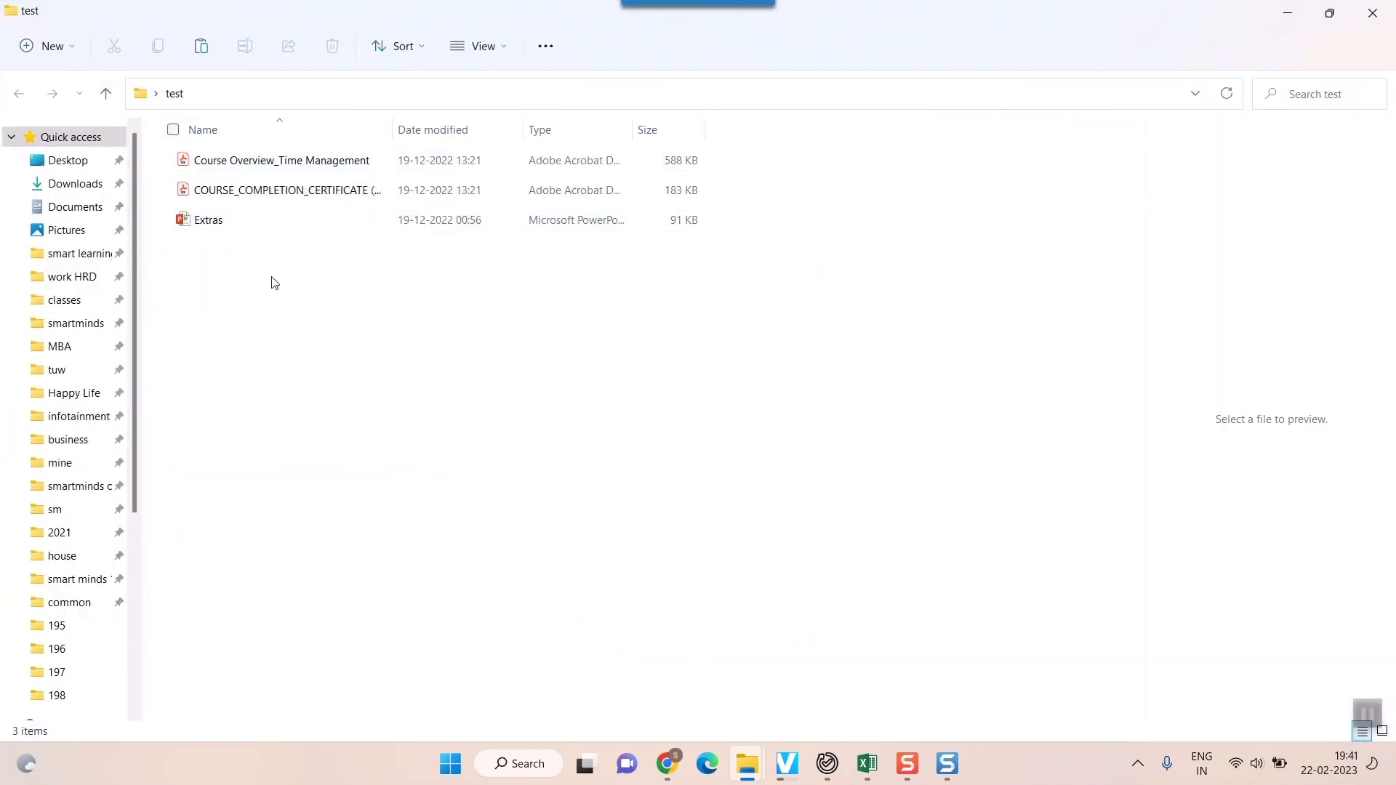
# Compress the three files in the test folder into a ZIP archive named TM
pyautogui.moveTo(266, 281); pyautogui.dragTo(199, 167)
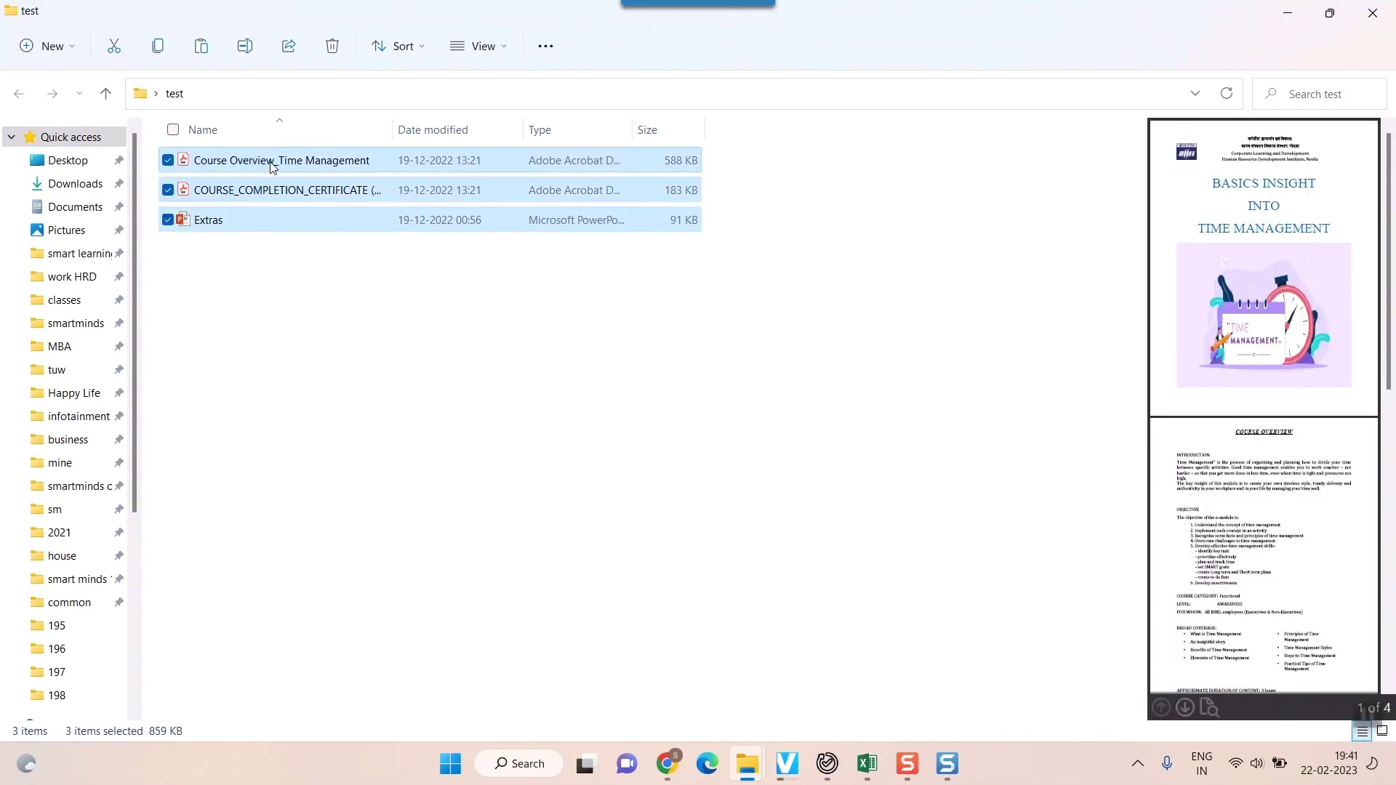
pyautogui.rightClick(274, 168)
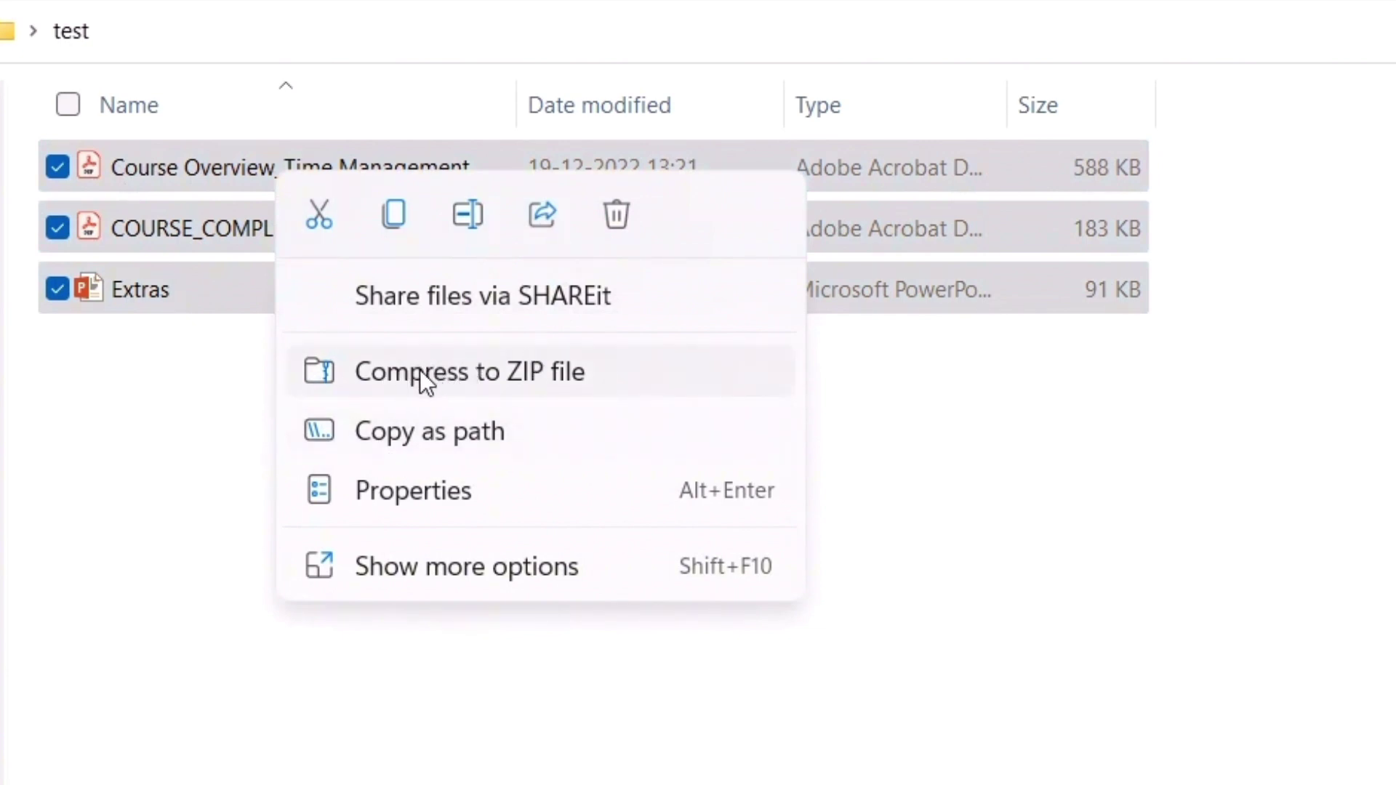
pyautogui.click(491, 373)
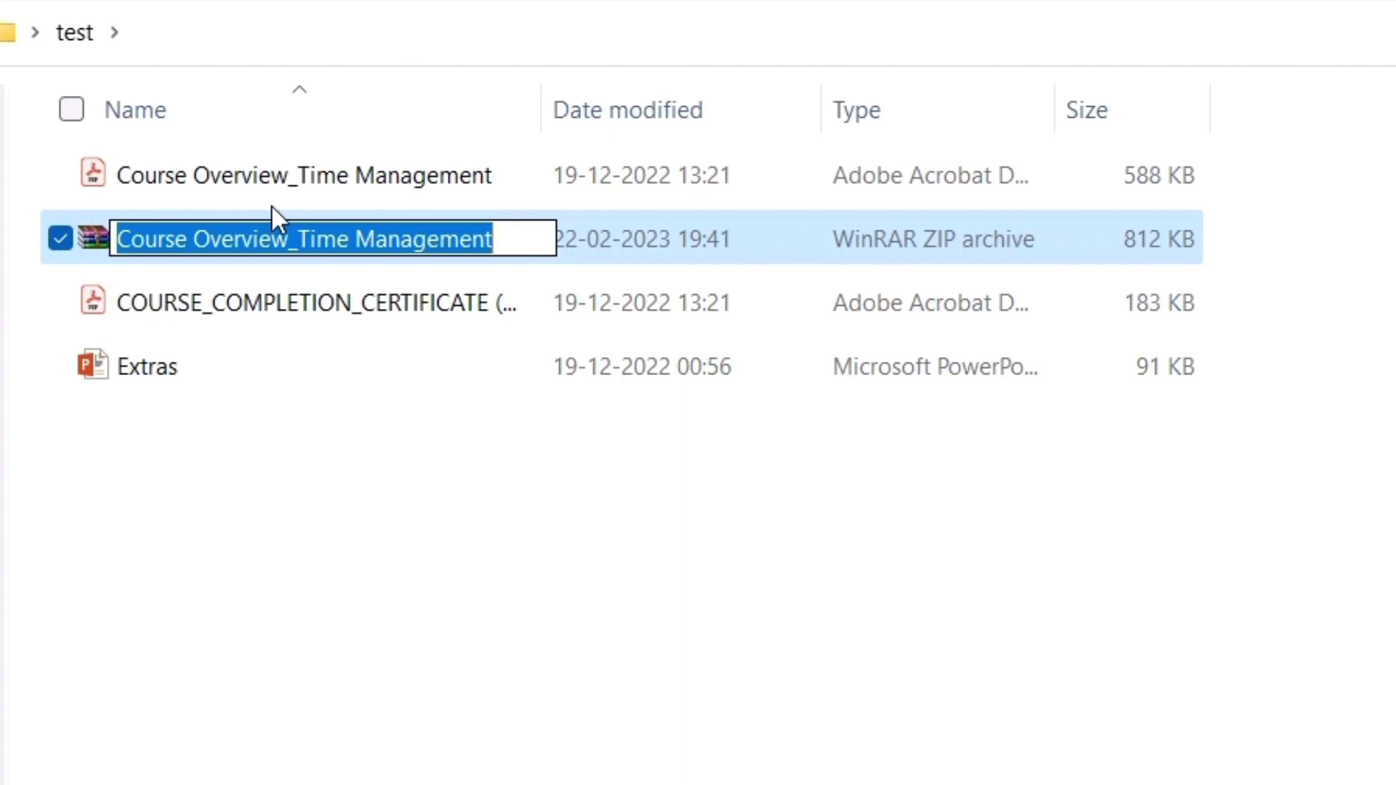
pyautogui.write('TM')
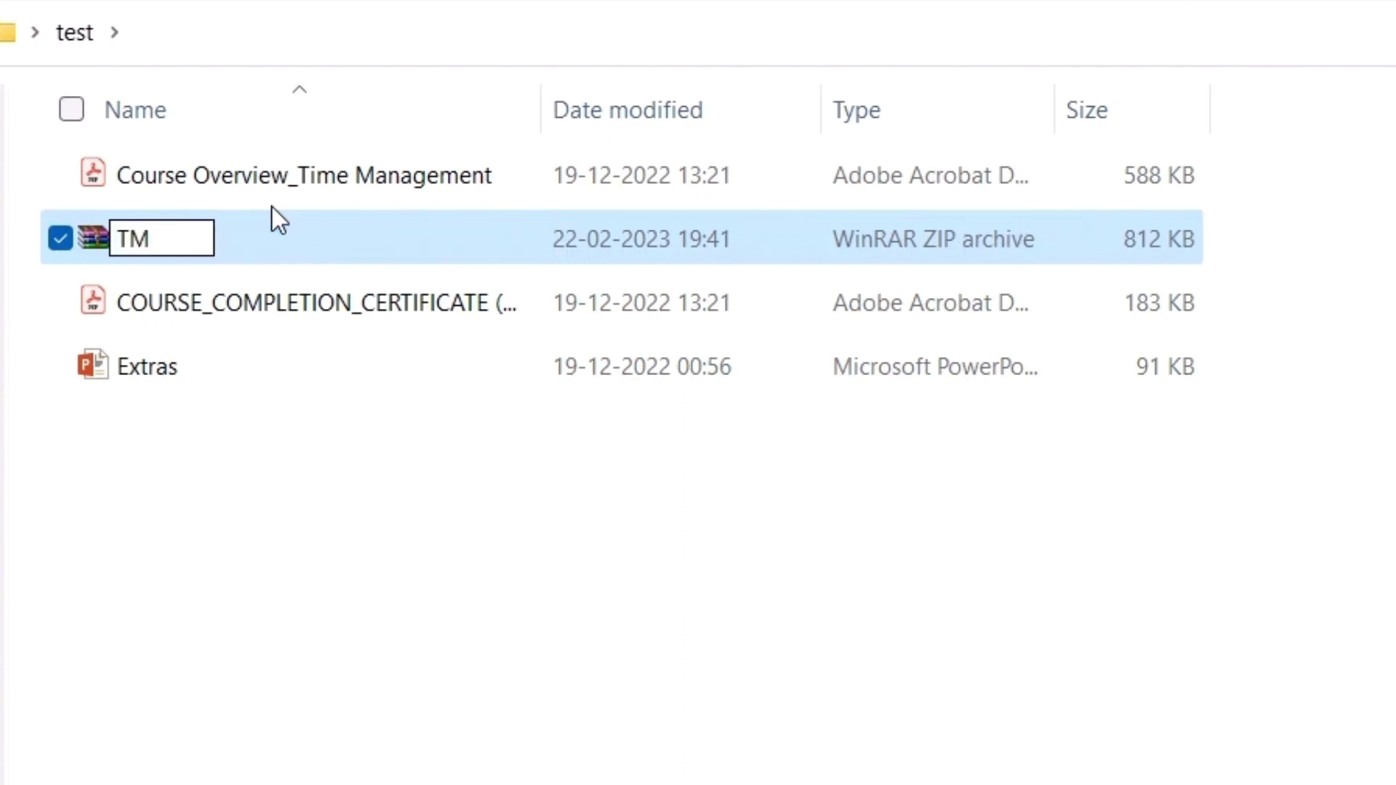
pyautogui.press('Return')
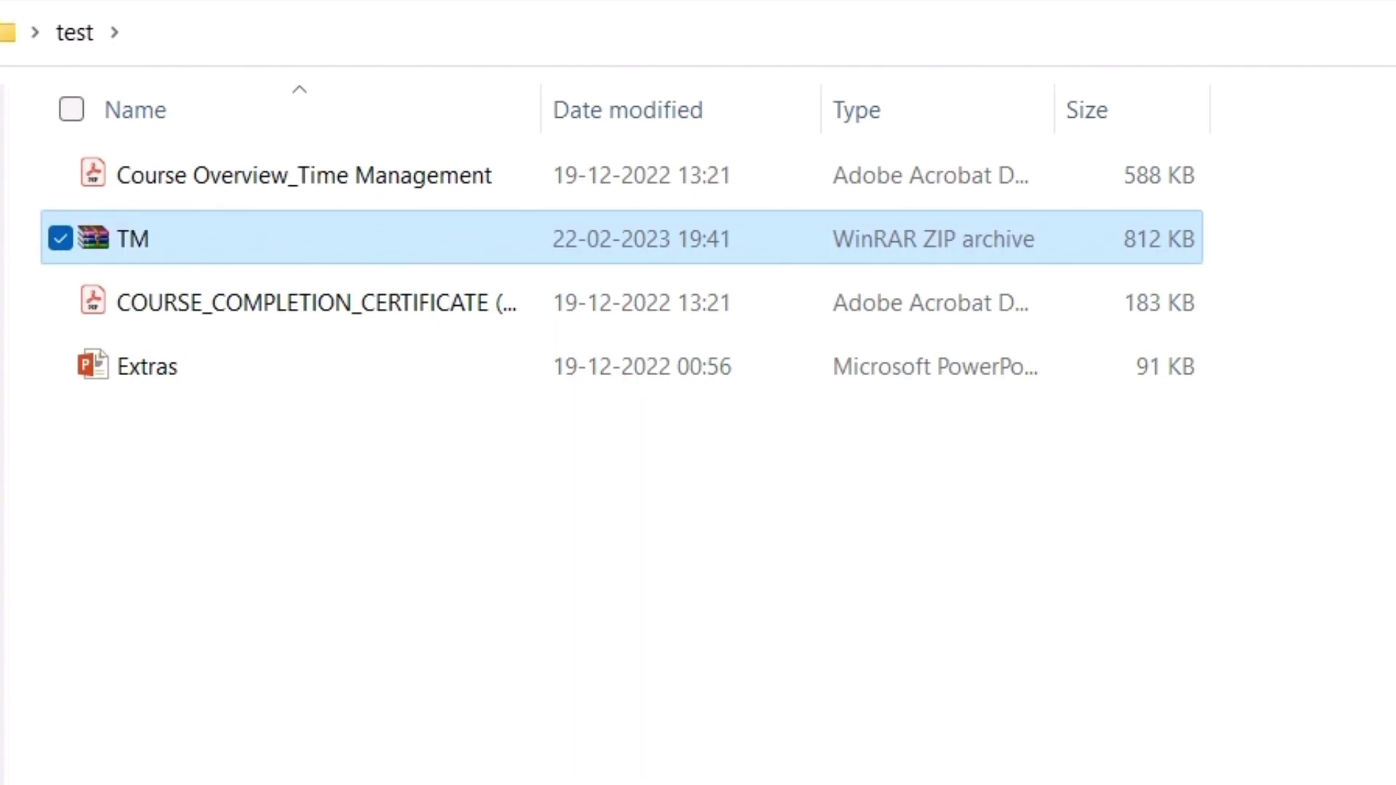
pyautogui.click(264, 373)
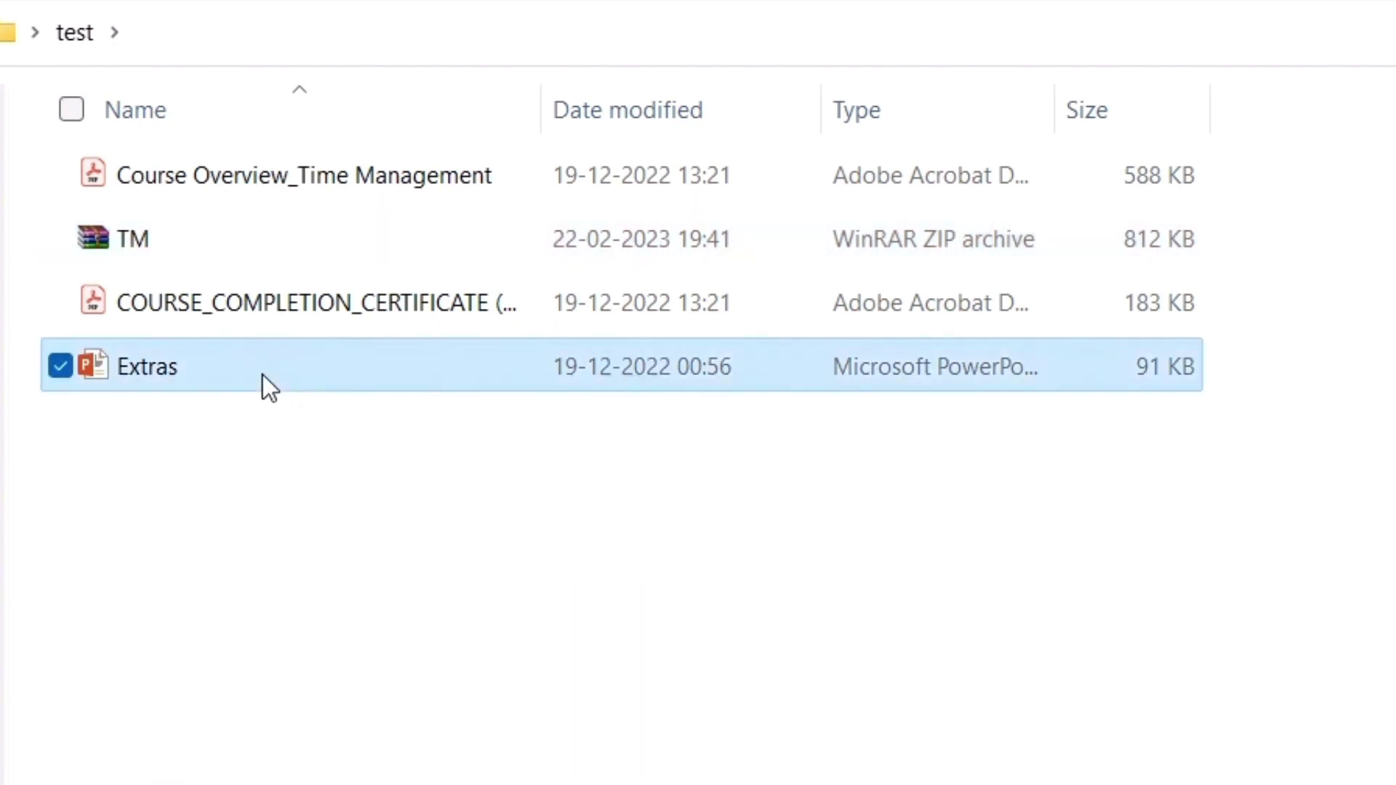
pyautogui.keyDown('ctrl'); pyautogui.click(266, 321); pyautogui.keyUp('ctrl')
pyautogui.keyDown('ctrl'); pyautogui.click(321, 172); pyautogui.keyUp('ctrl')
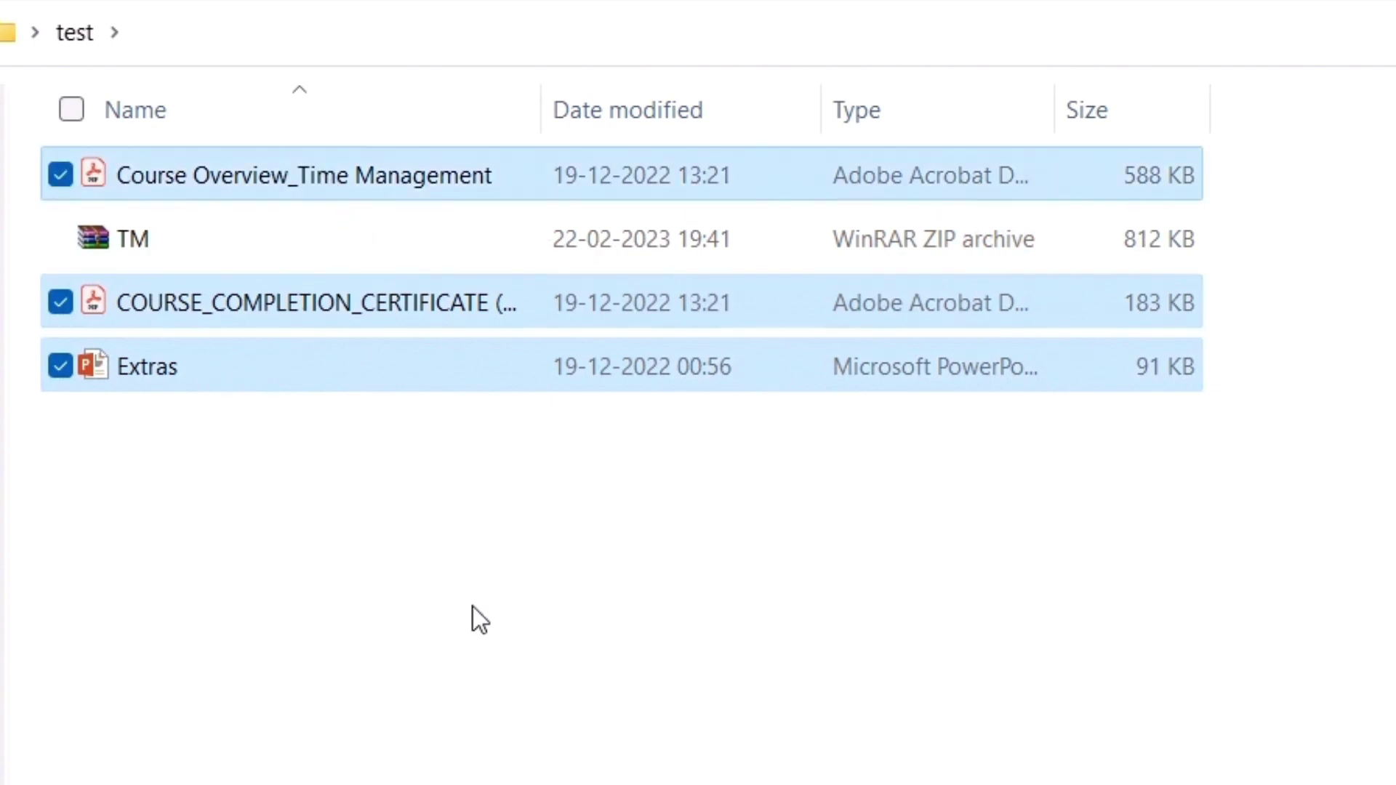
pyautogui.rightClick(382, 366)
pyautogui.click(512, 655)
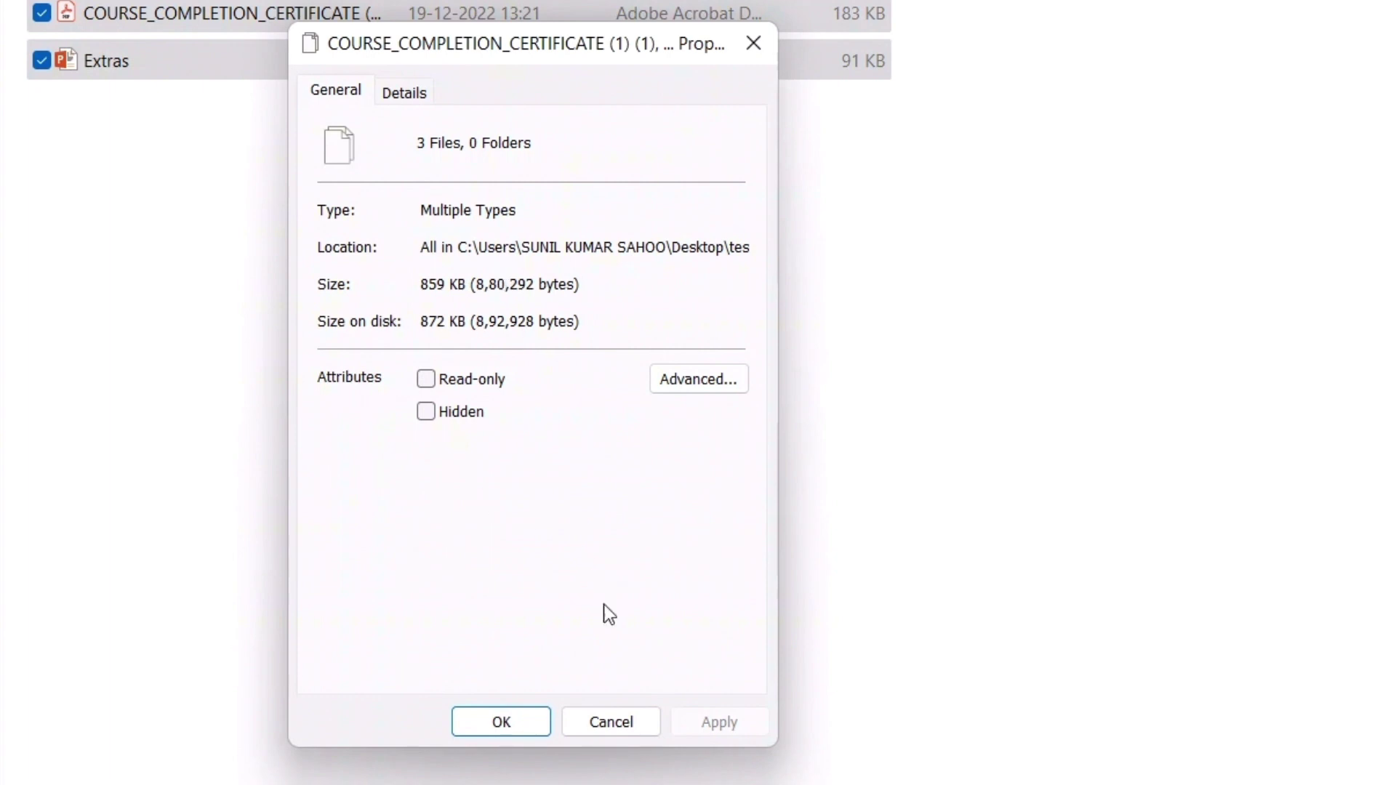
pyautogui.click(604, 722)
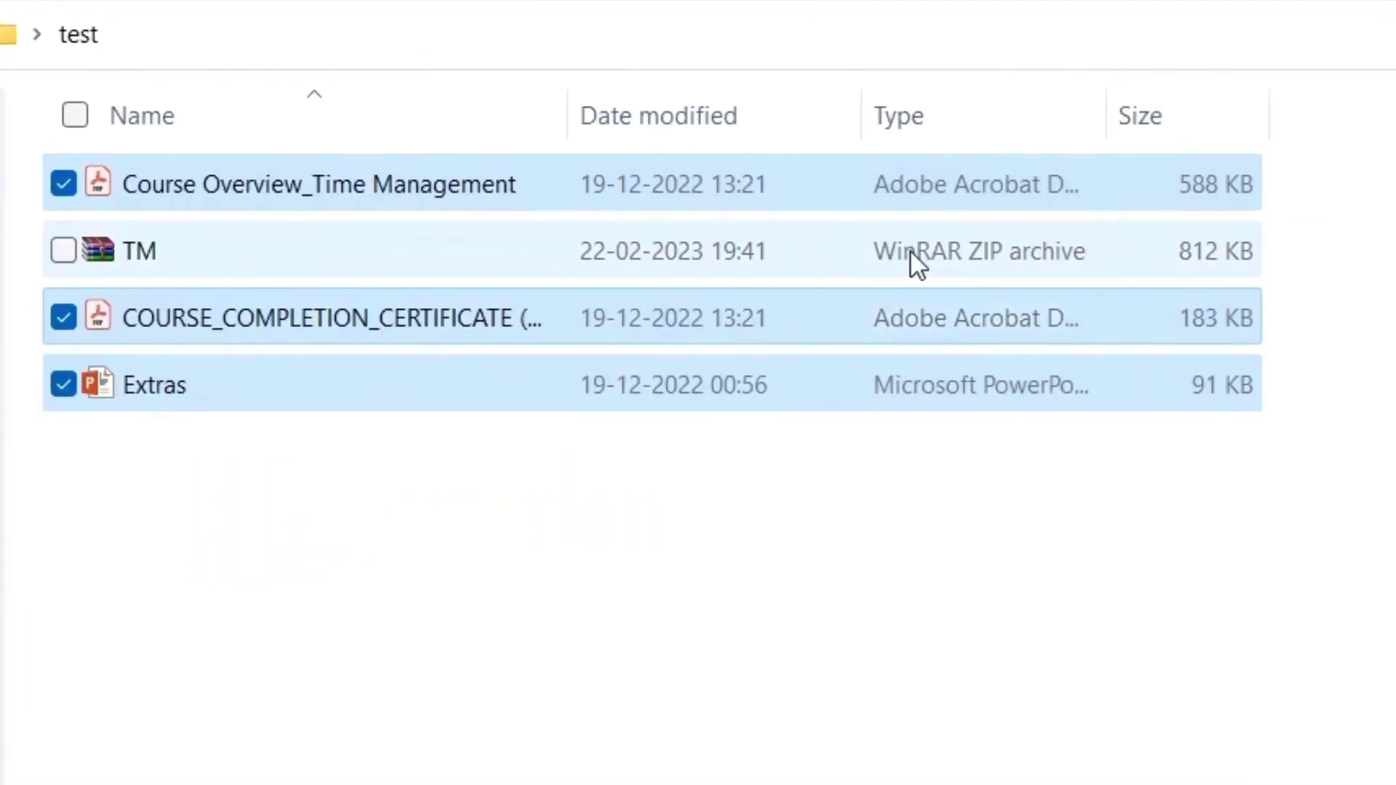
pyautogui.click(910, 251)
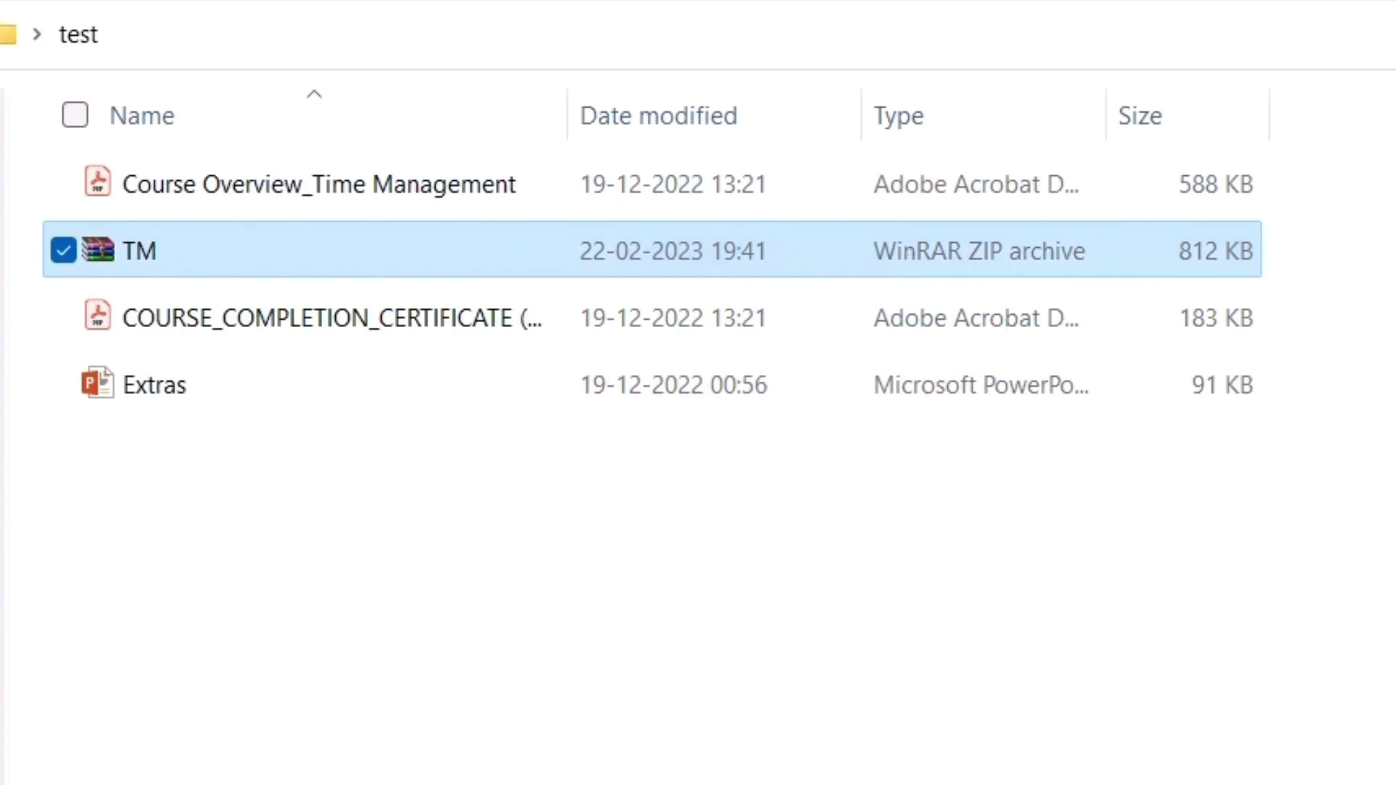
# Bring Chrome forward and start a new message from the Gmail inbox tab
pyautogui.moveTo(680, 771)
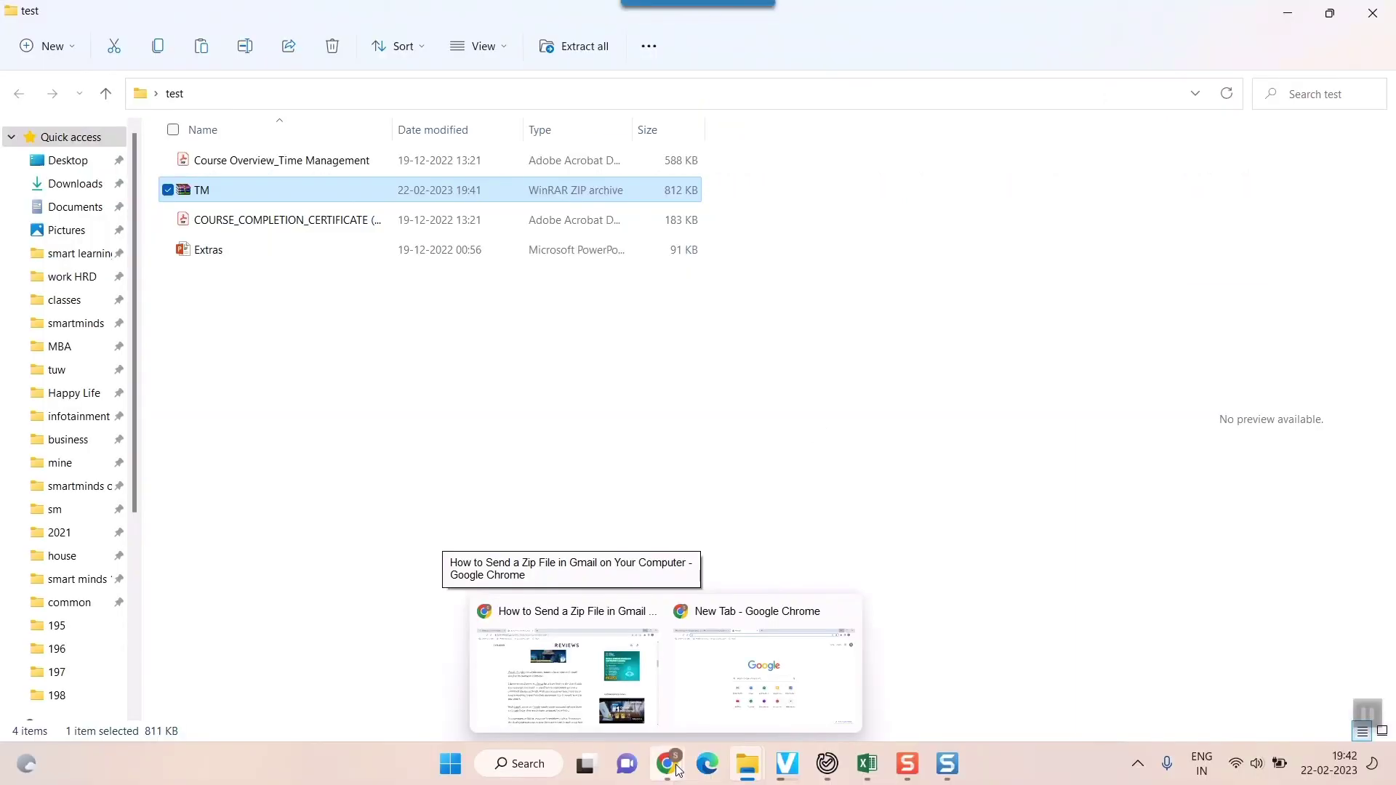
pyautogui.click(764, 676)
pyautogui.click(181, 26)
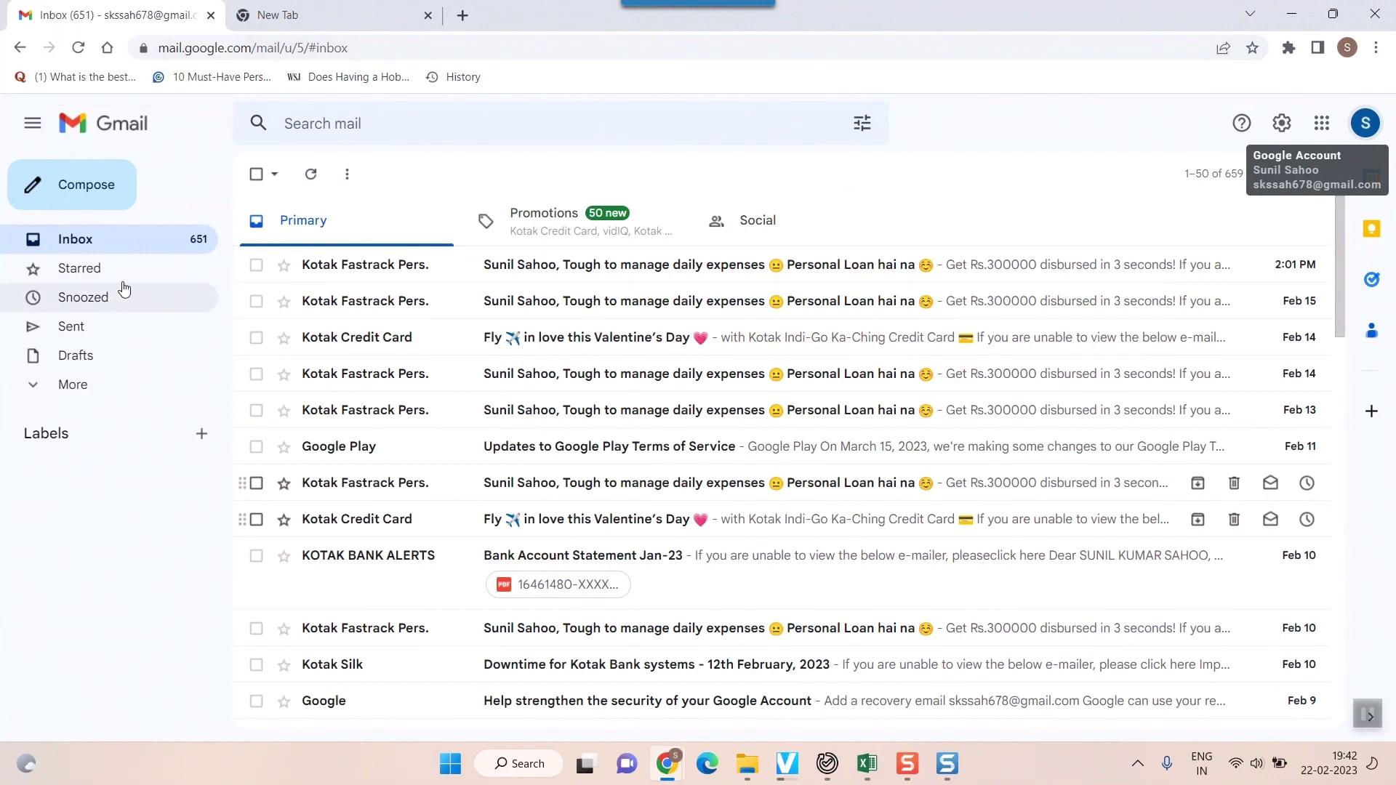
pyautogui.click(104, 195)
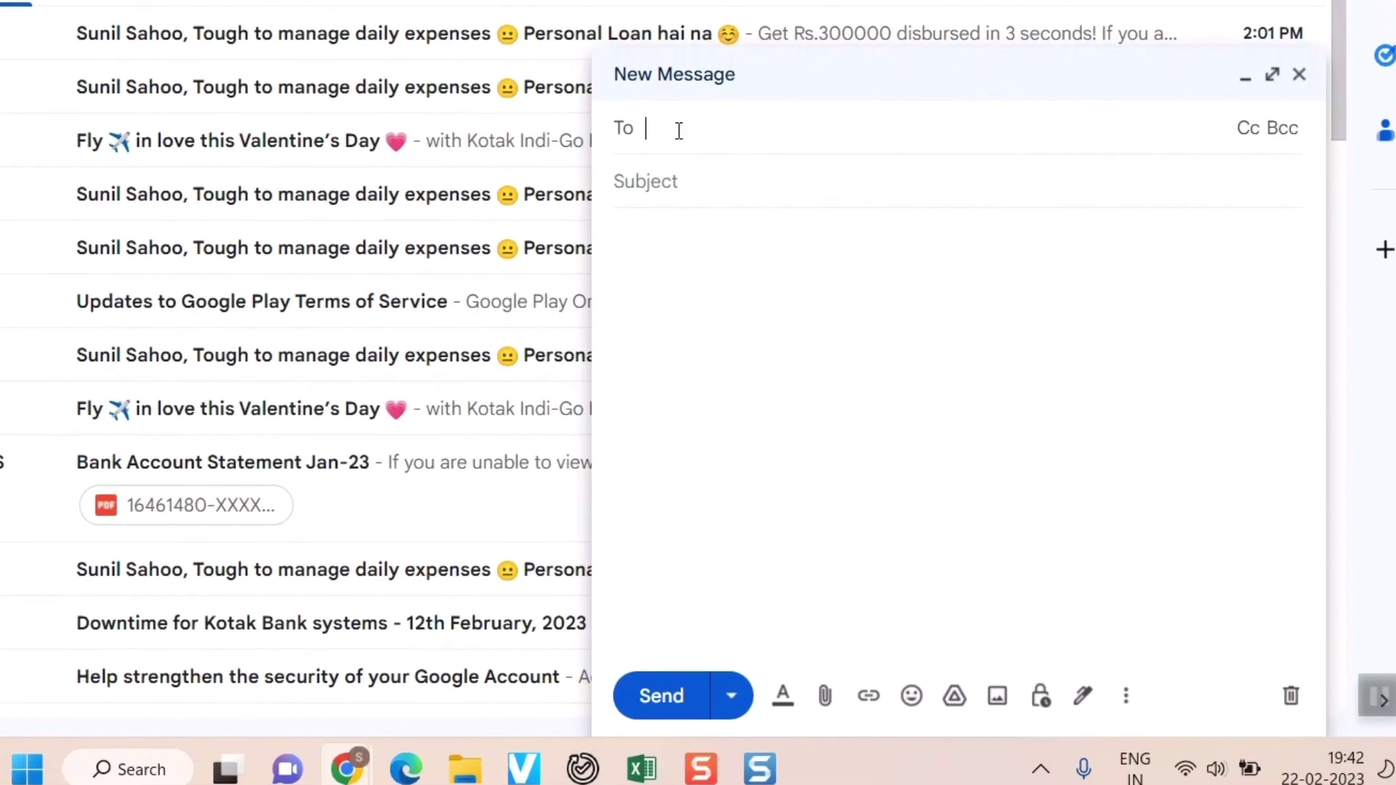
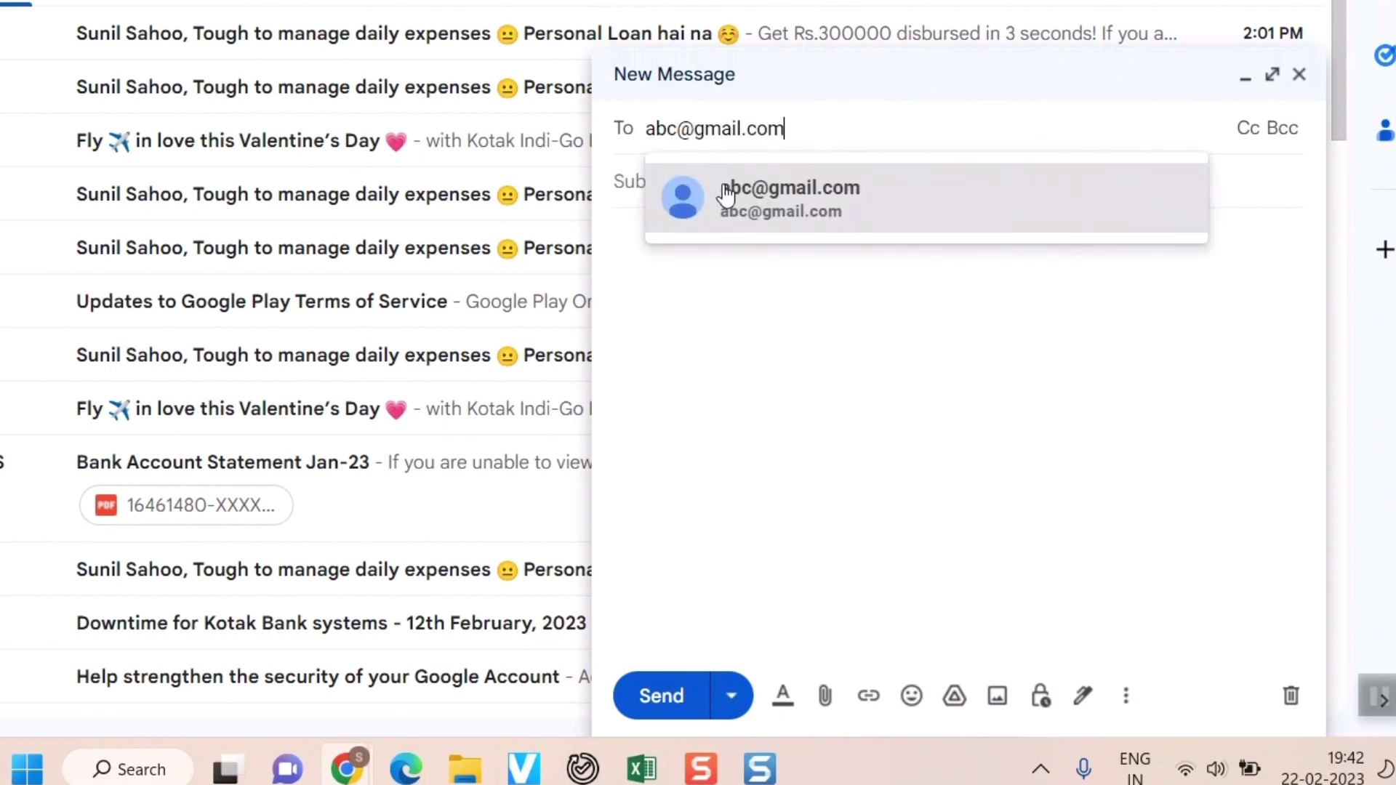
# Address the draft to the recipient's e-mail and give it the subject 'hi'
pyautogui.click(722, 189)
pyautogui.click(723, 206)
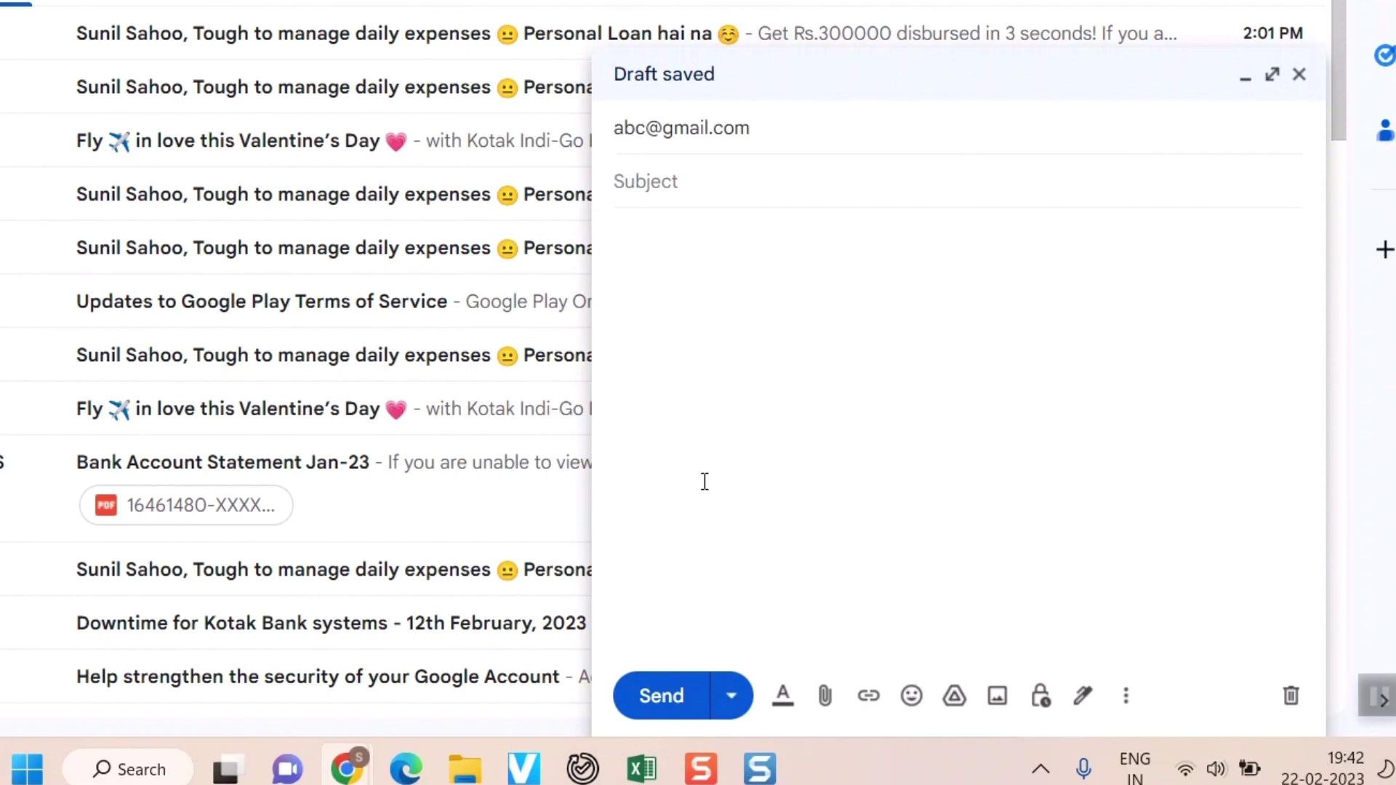
pyautogui.write('hi')
pyautogui.press('Tab')
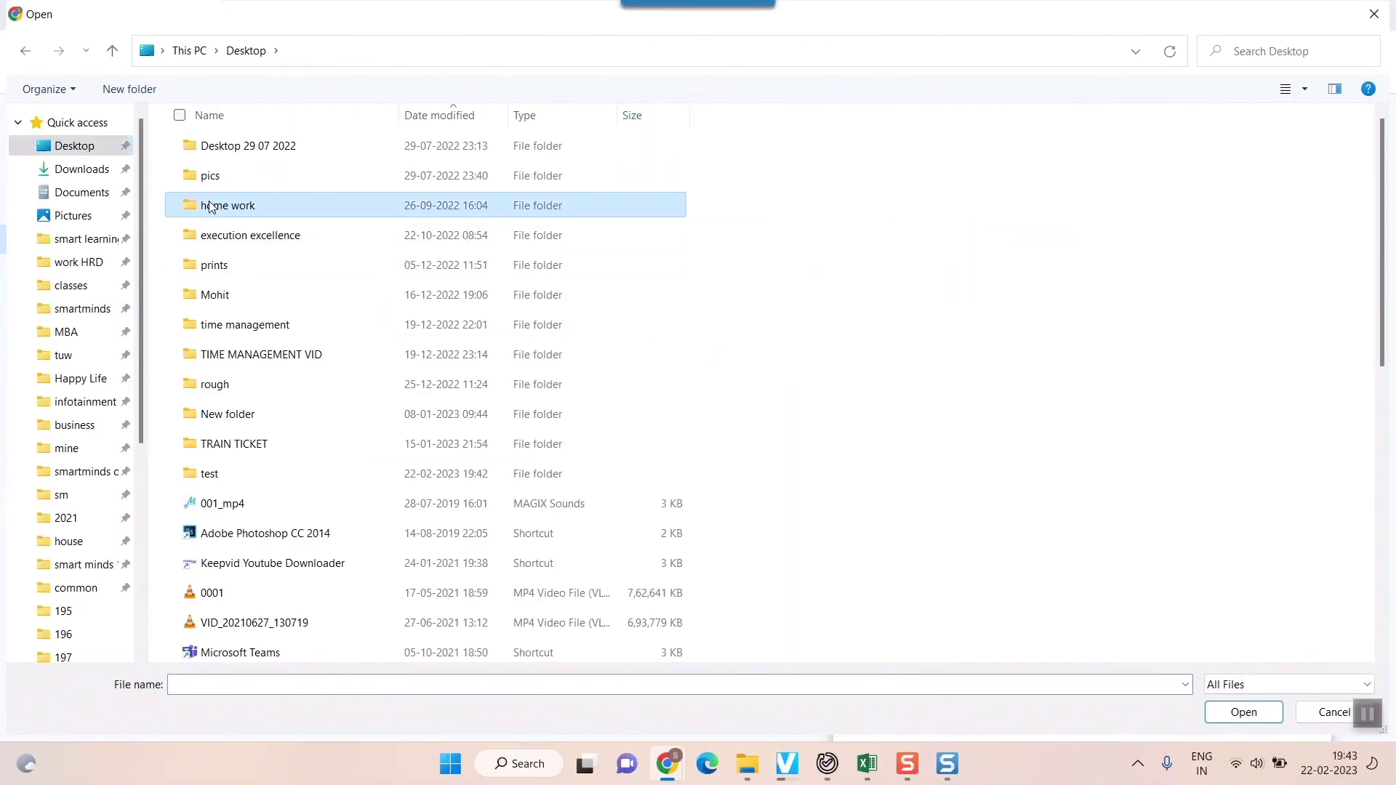
# Attach TM.zip from the test folder and send the 'hi' message
pyautogui.press('t')
pyautogui.press('t')
pyautogui.press('t')
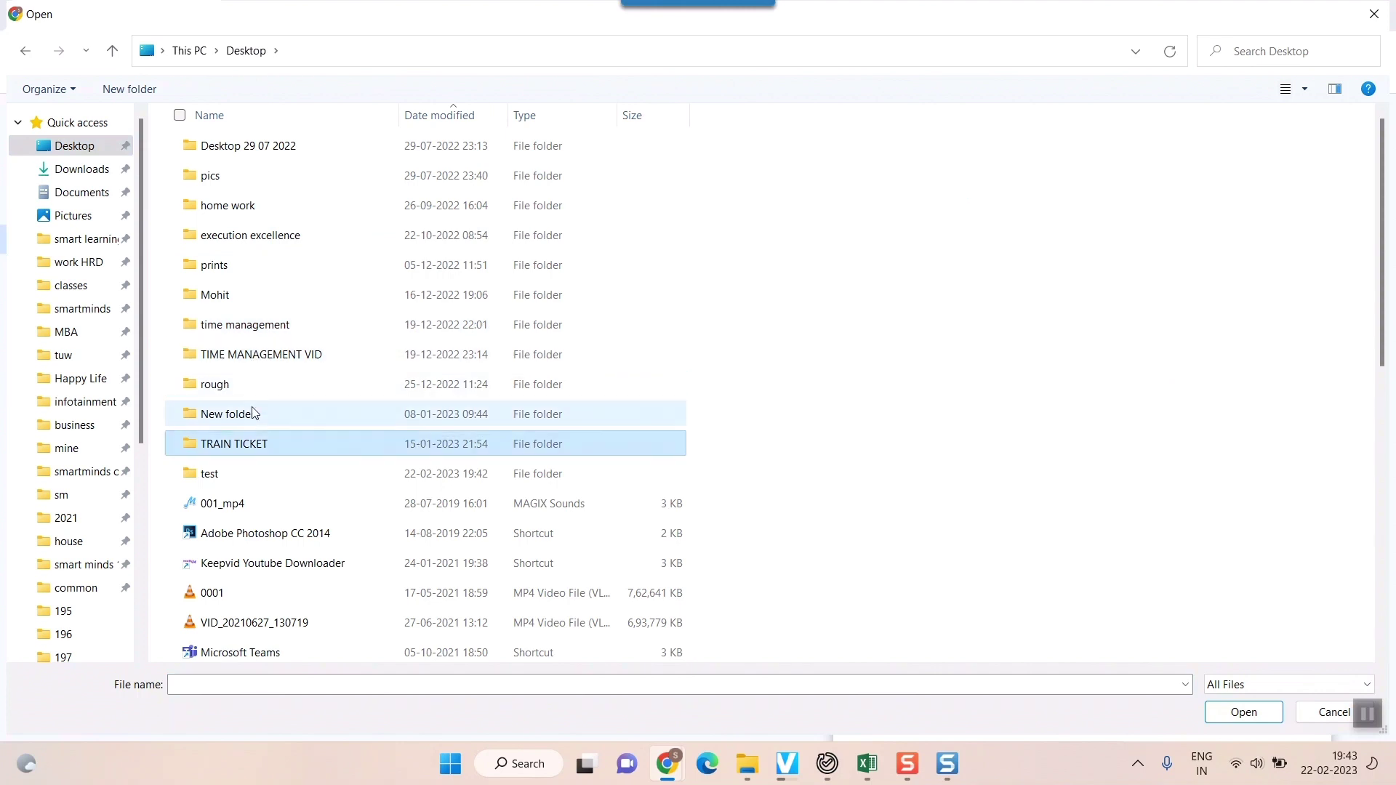
pyautogui.doubleClick(268, 472)
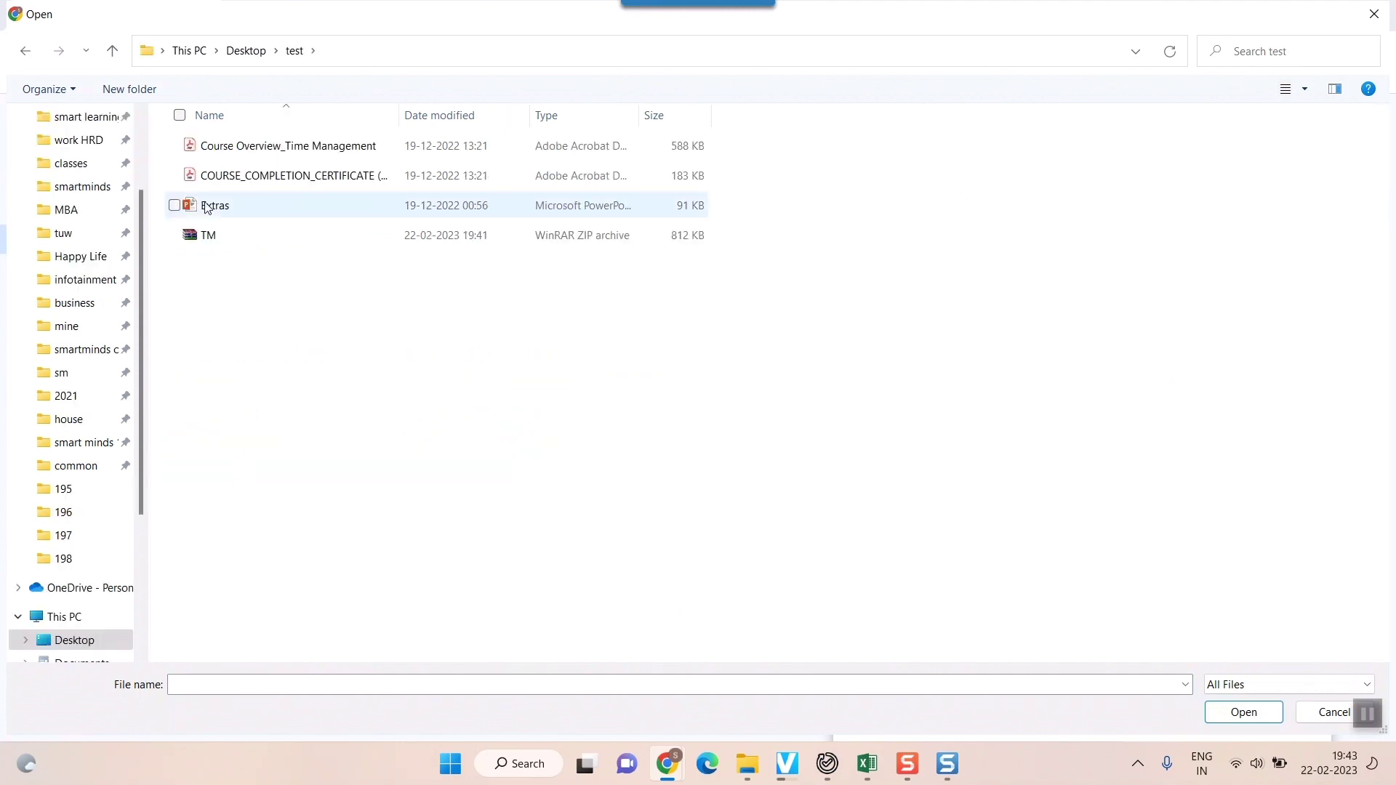
pyautogui.doubleClick(239, 237)
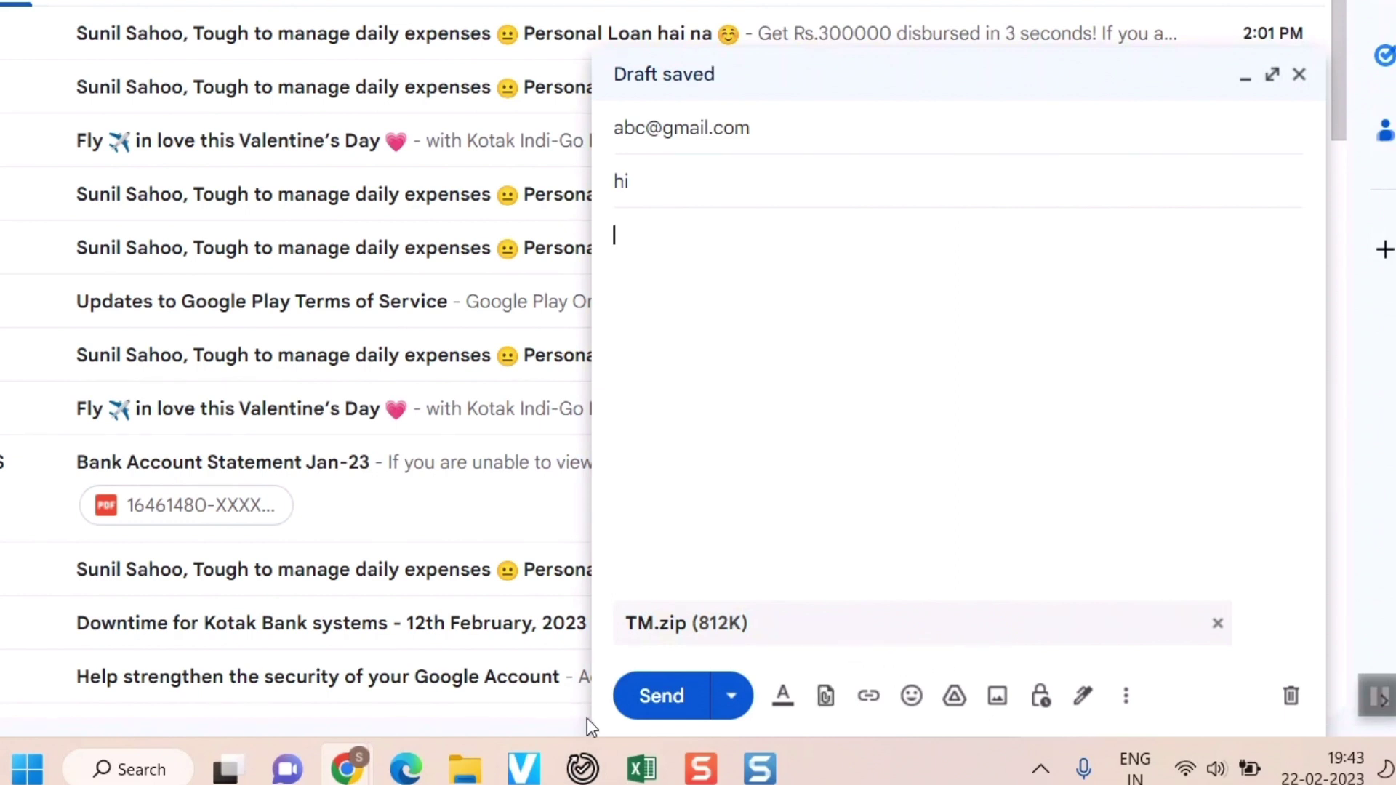
pyautogui.click(776, 130)
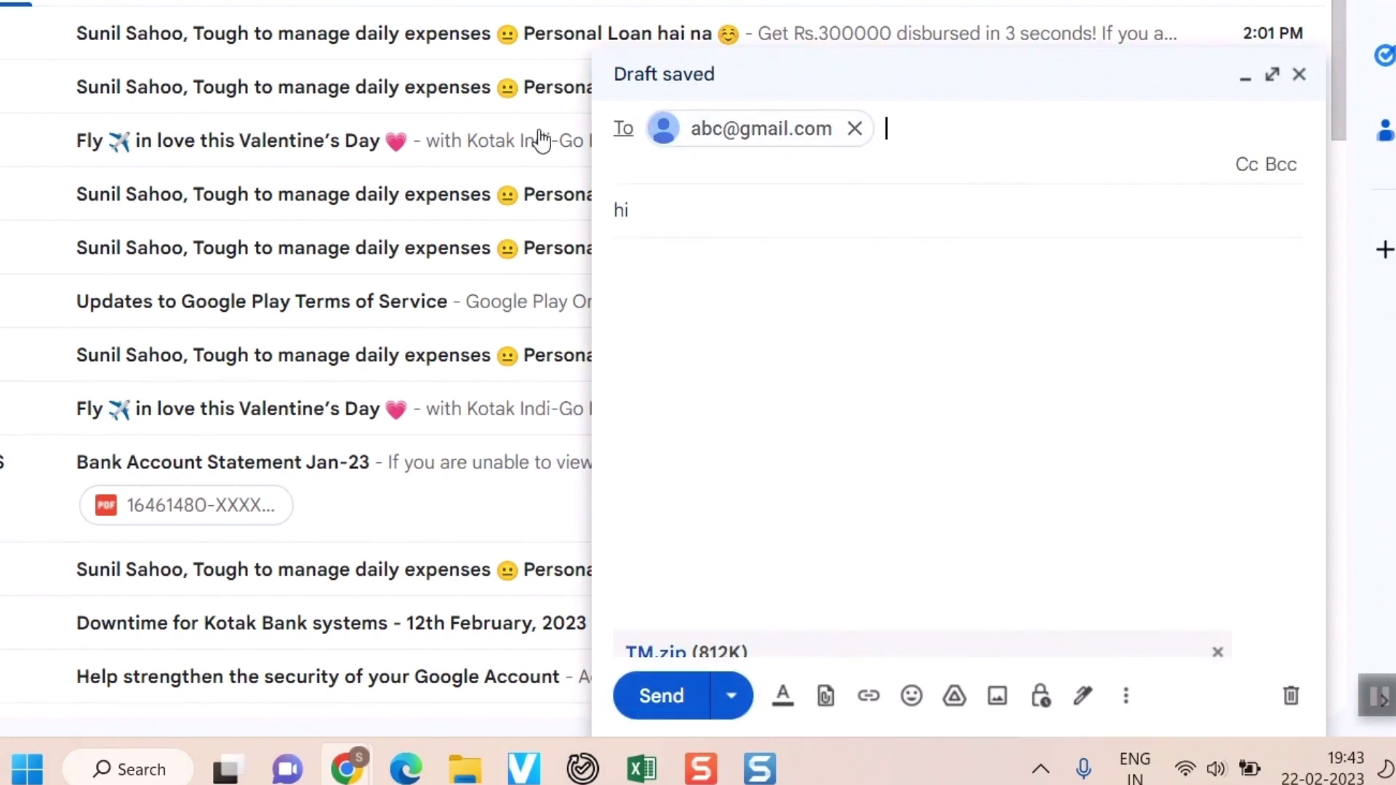
pyautogui.hotkey('ctrl', 'Return')
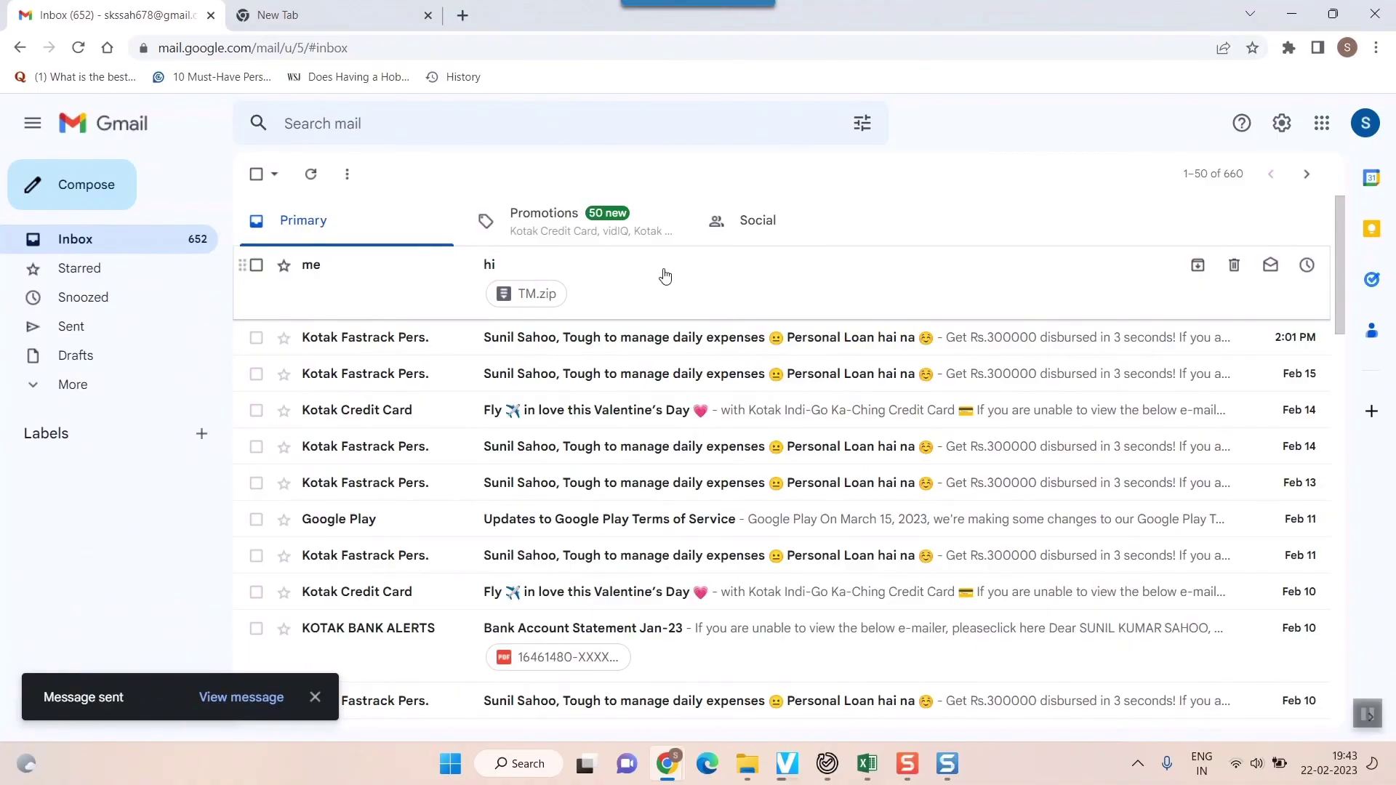
# Open the received 'hi' message and preview its TM.zip attachment
pyautogui.click(666, 276)
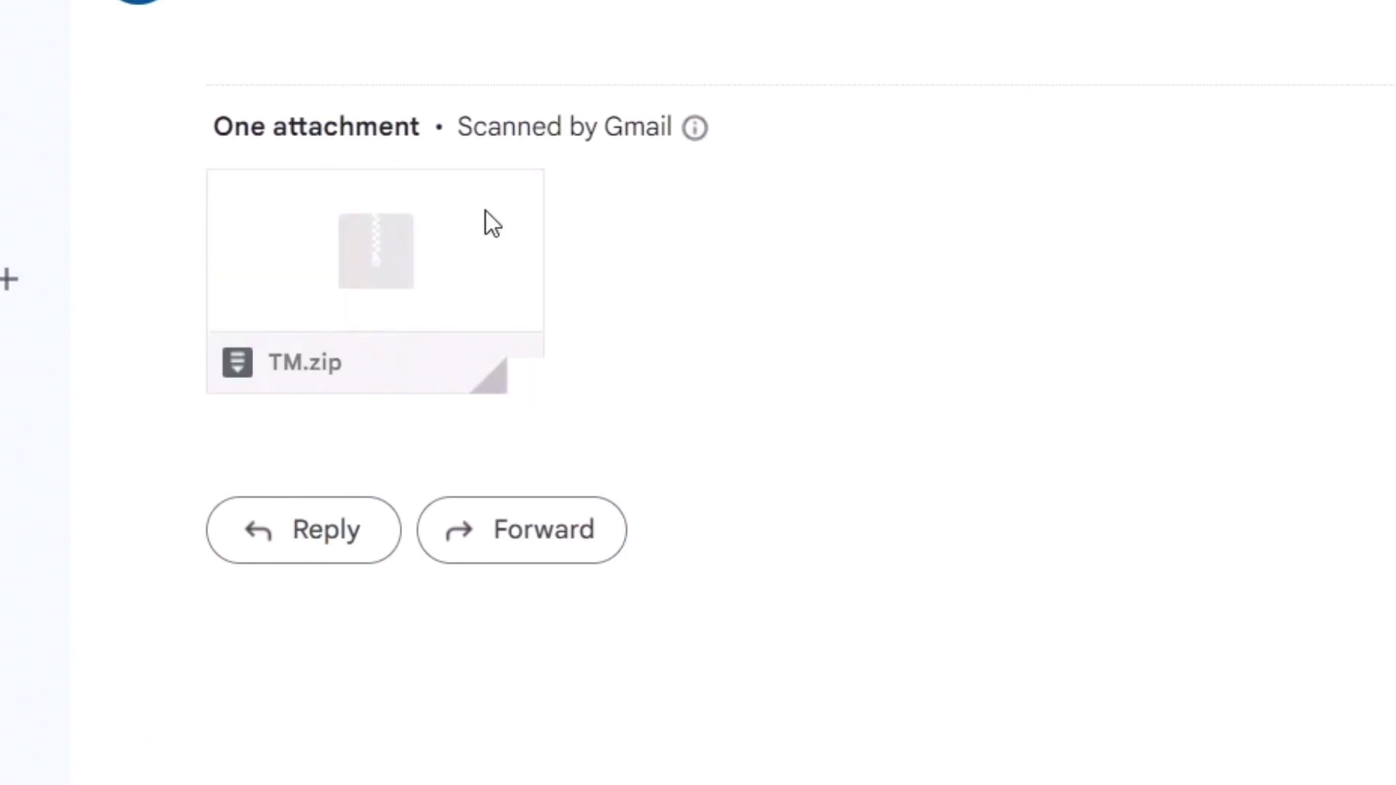
pyautogui.moveTo(281, 250)
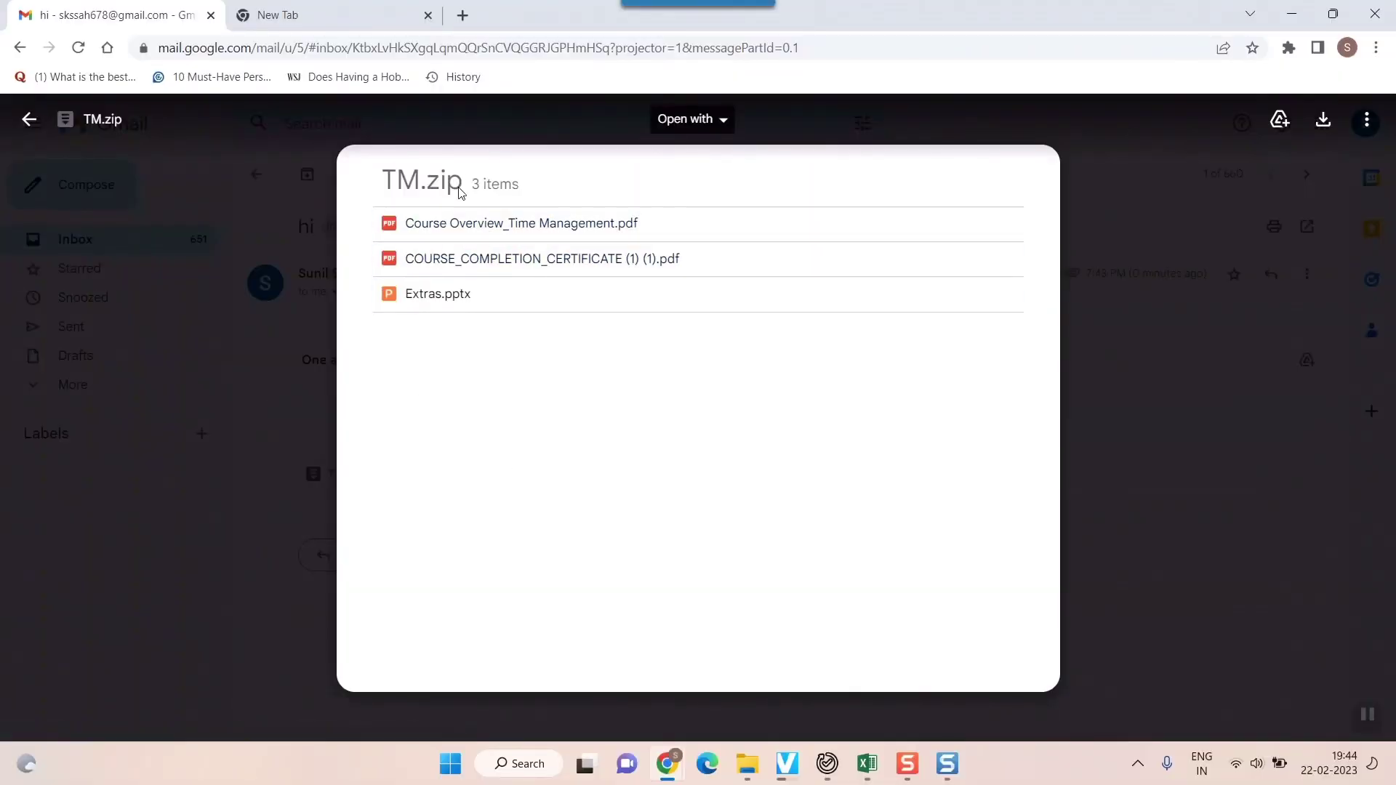
# Download TM.zip, view it in the Downloads folder, then return to the 'hi' message
pyautogui.click(1324, 123)
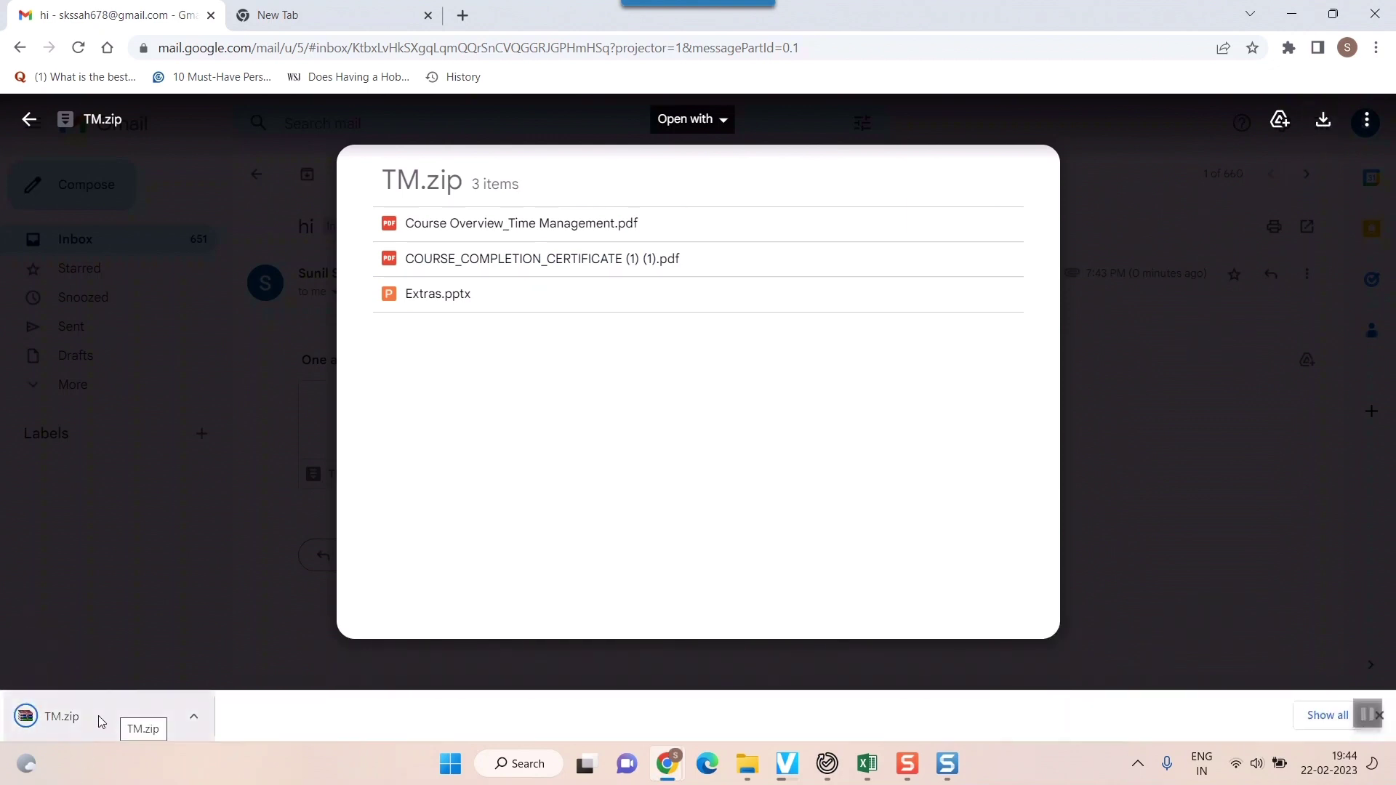
pyautogui.rightClick(101, 722)
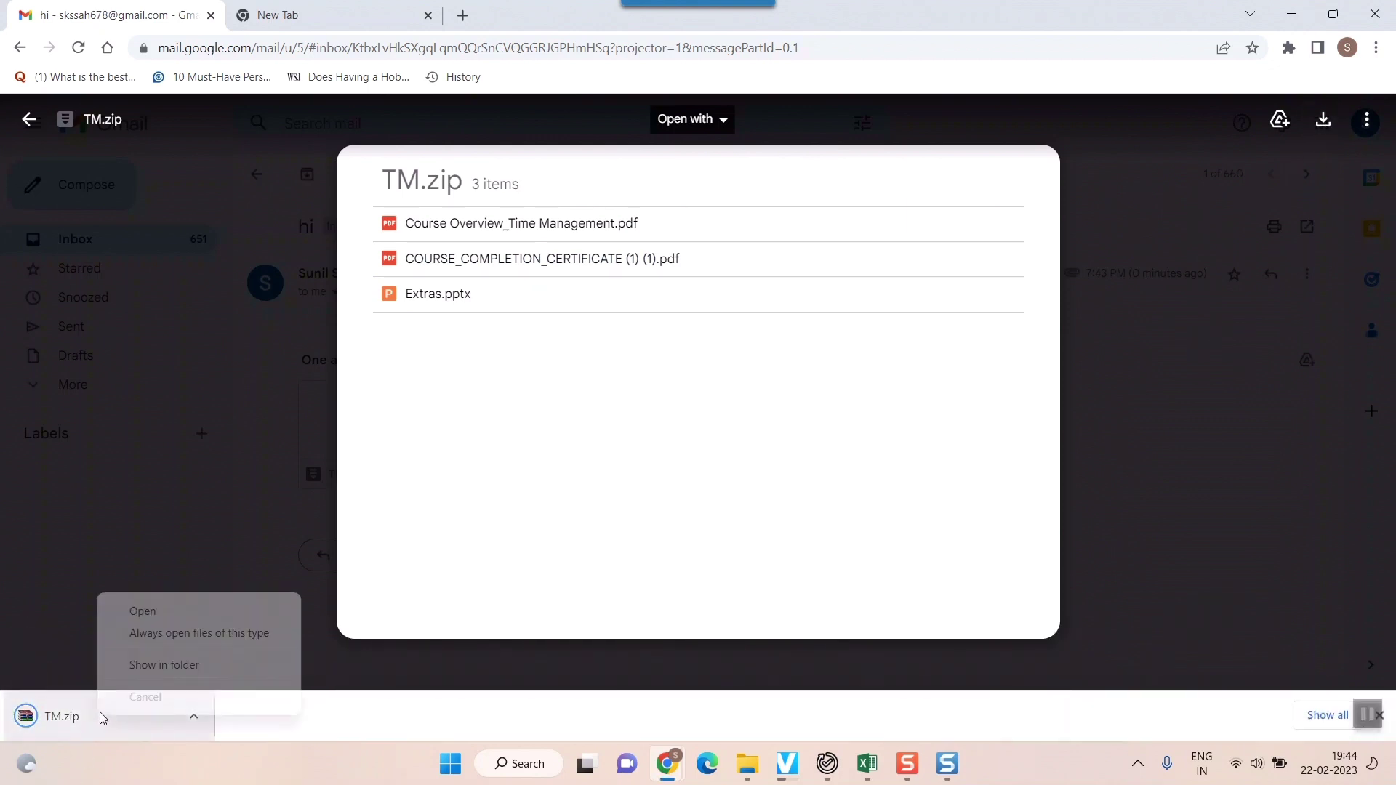
pyautogui.click(173, 670)
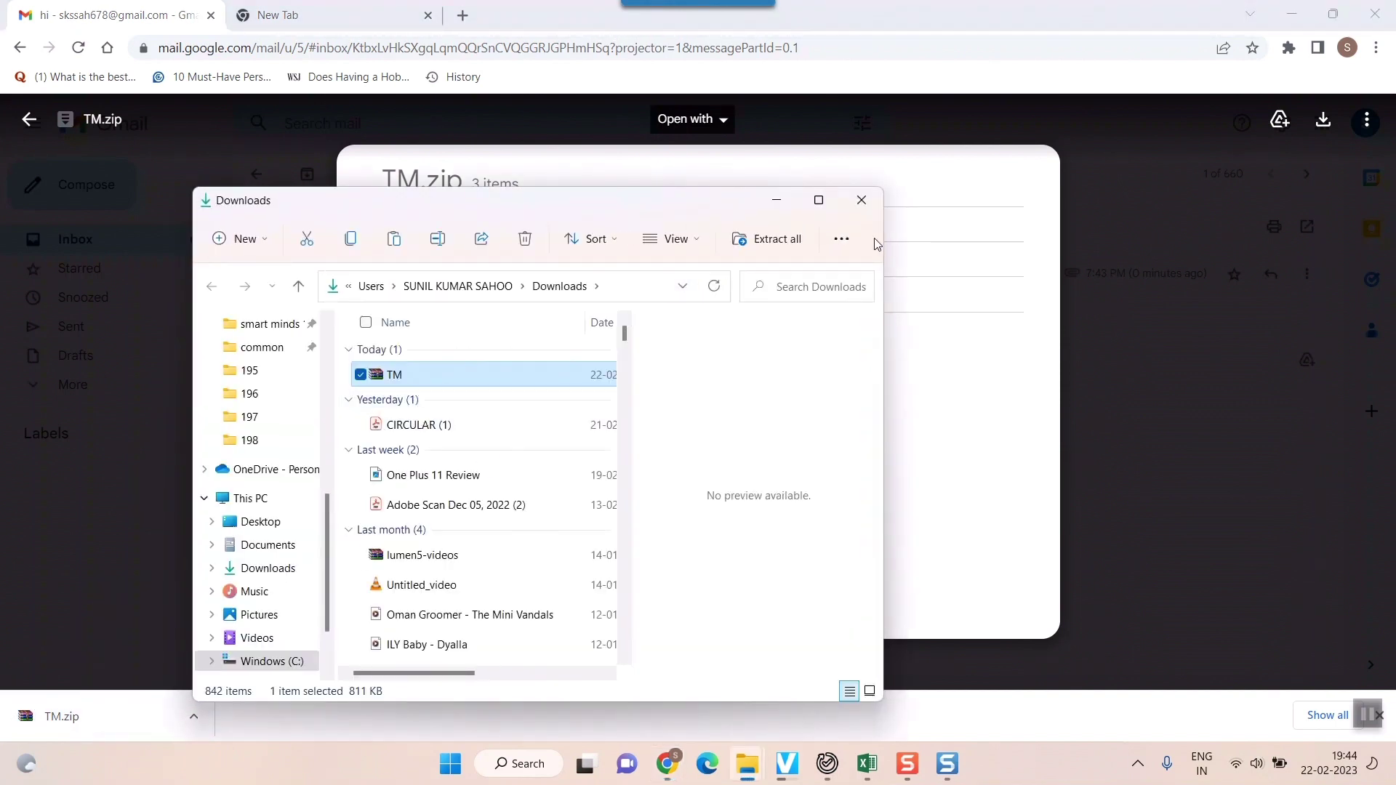
pyautogui.click(819, 200)
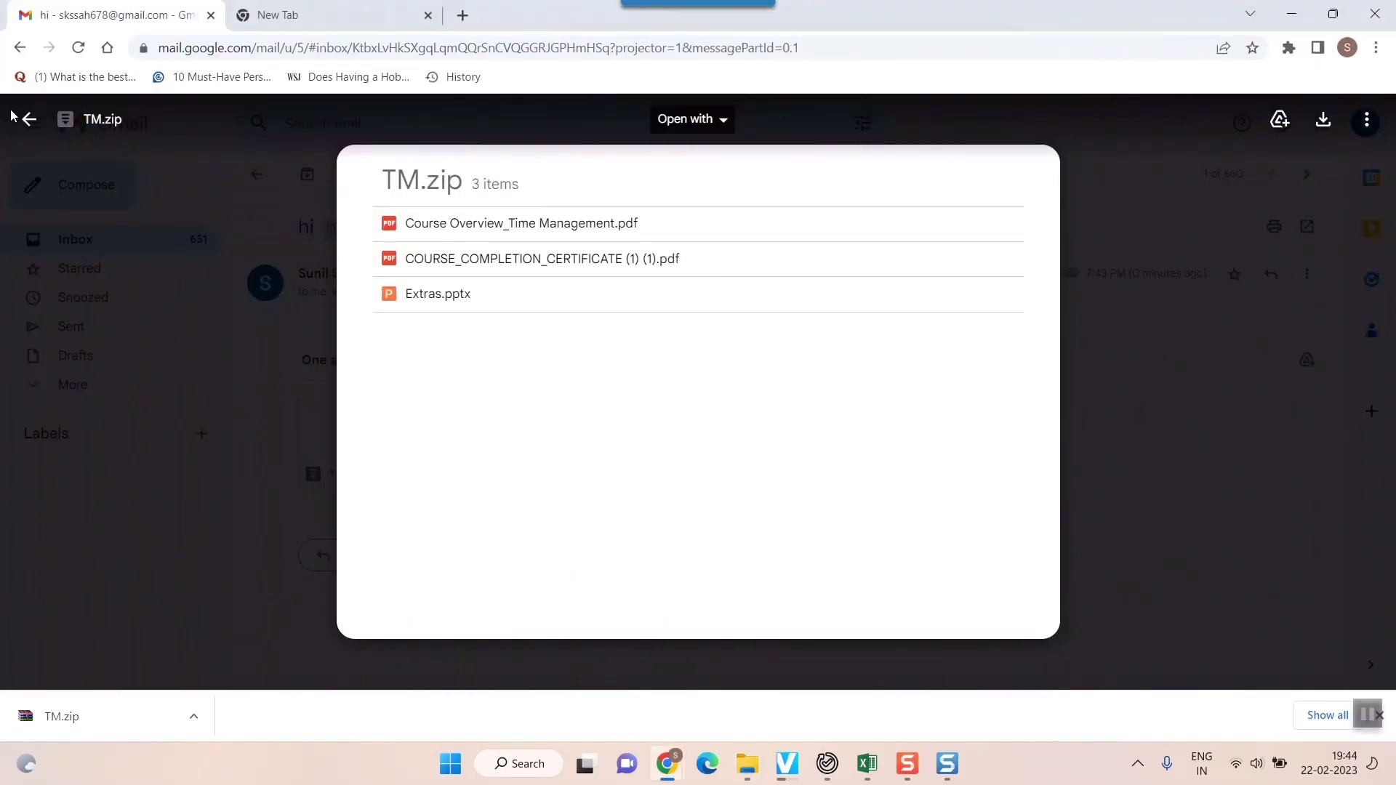
pyautogui.click(27, 119)
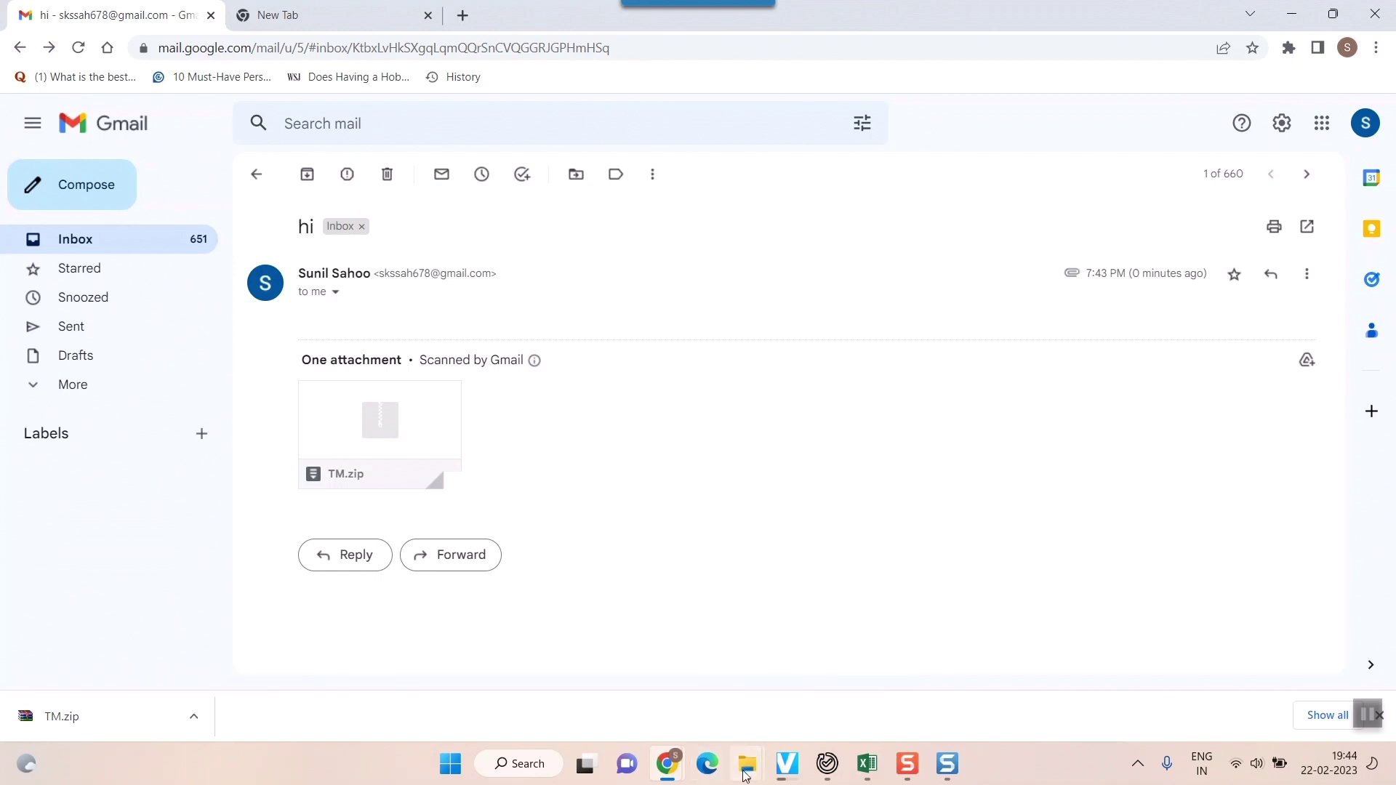
pyautogui.moveTo(746, 776)
pyautogui.moveTo(355, 680)
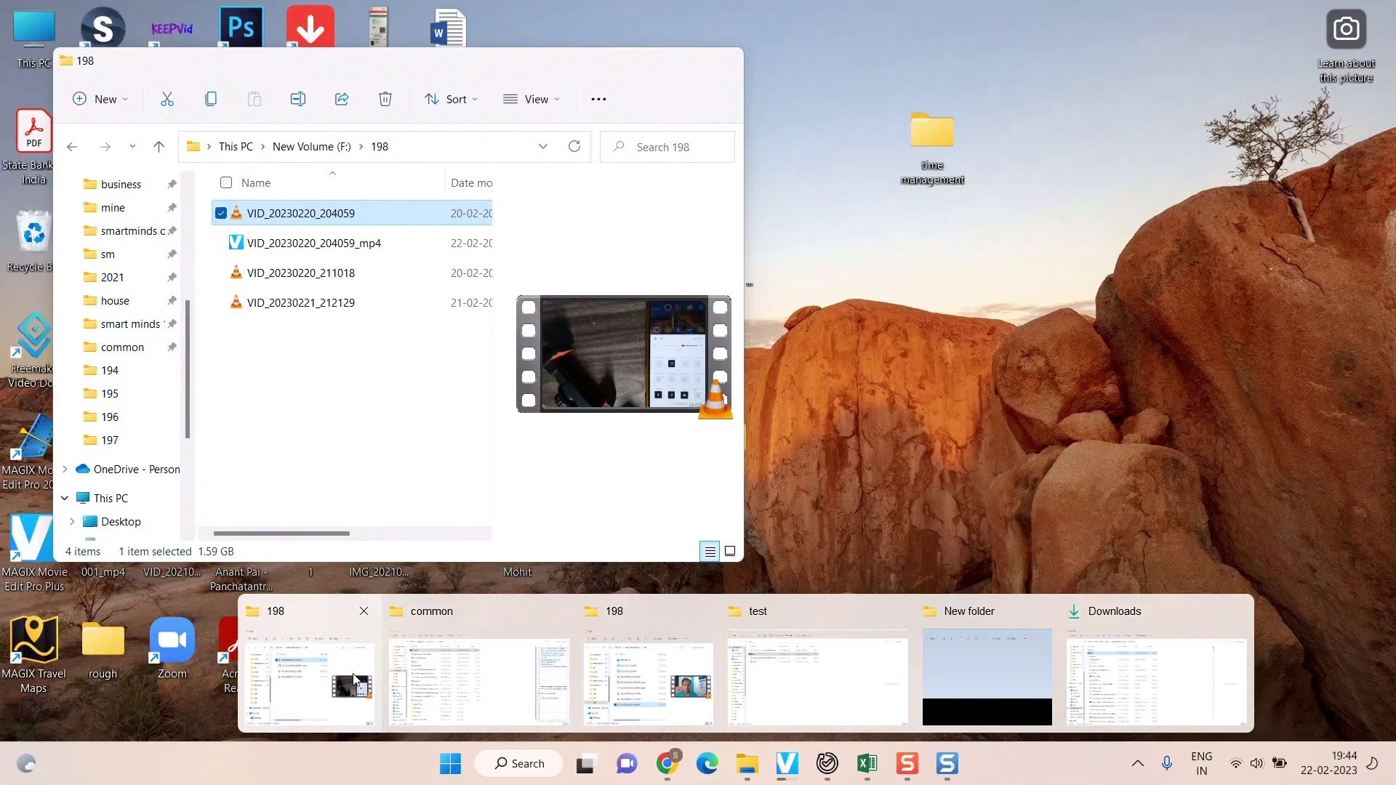
pyautogui.click(770, 700)
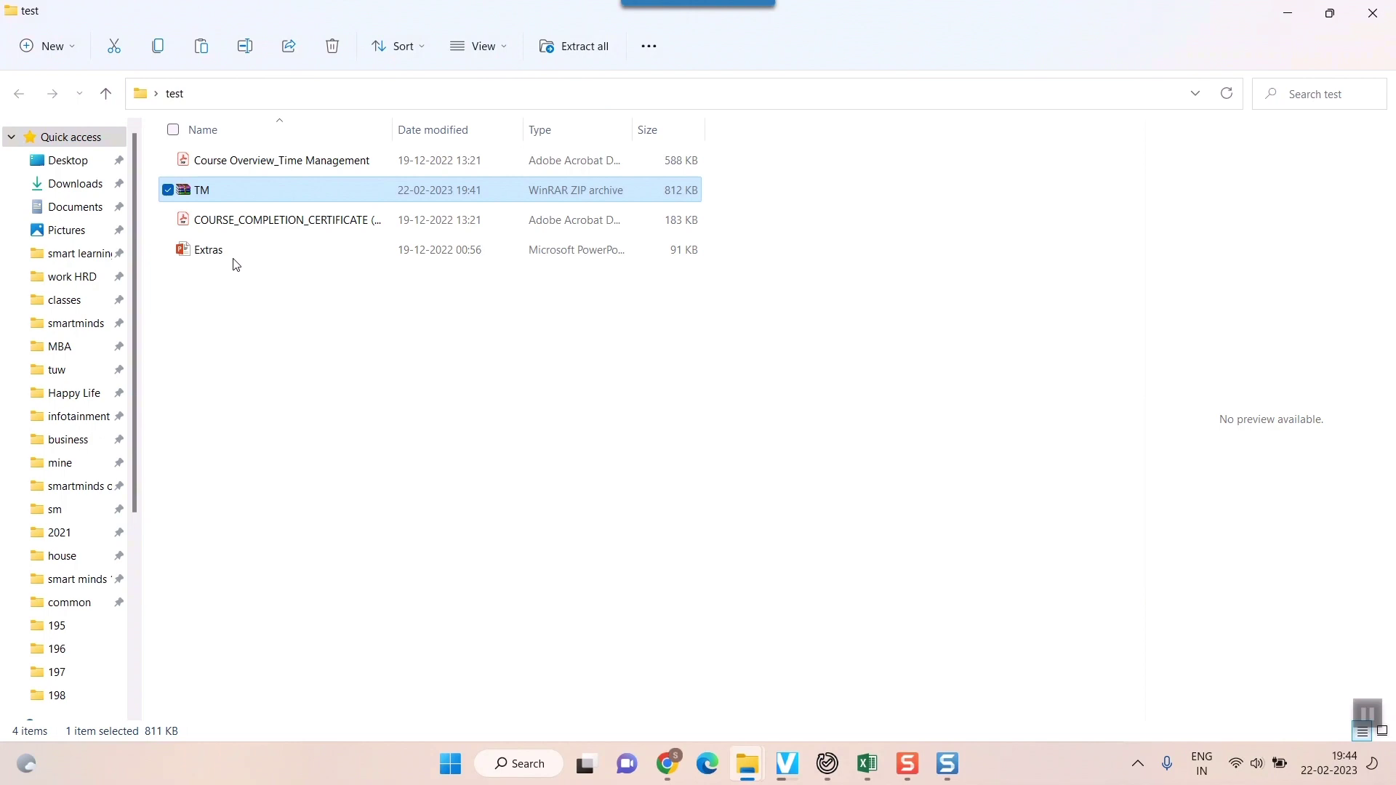
pyautogui.moveTo(244, 290); pyautogui.dragTo(224, 220)
pyautogui.keyDown('ctrl'); pyautogui.click(229, 163); pyautogui.keyUp('ctrl')
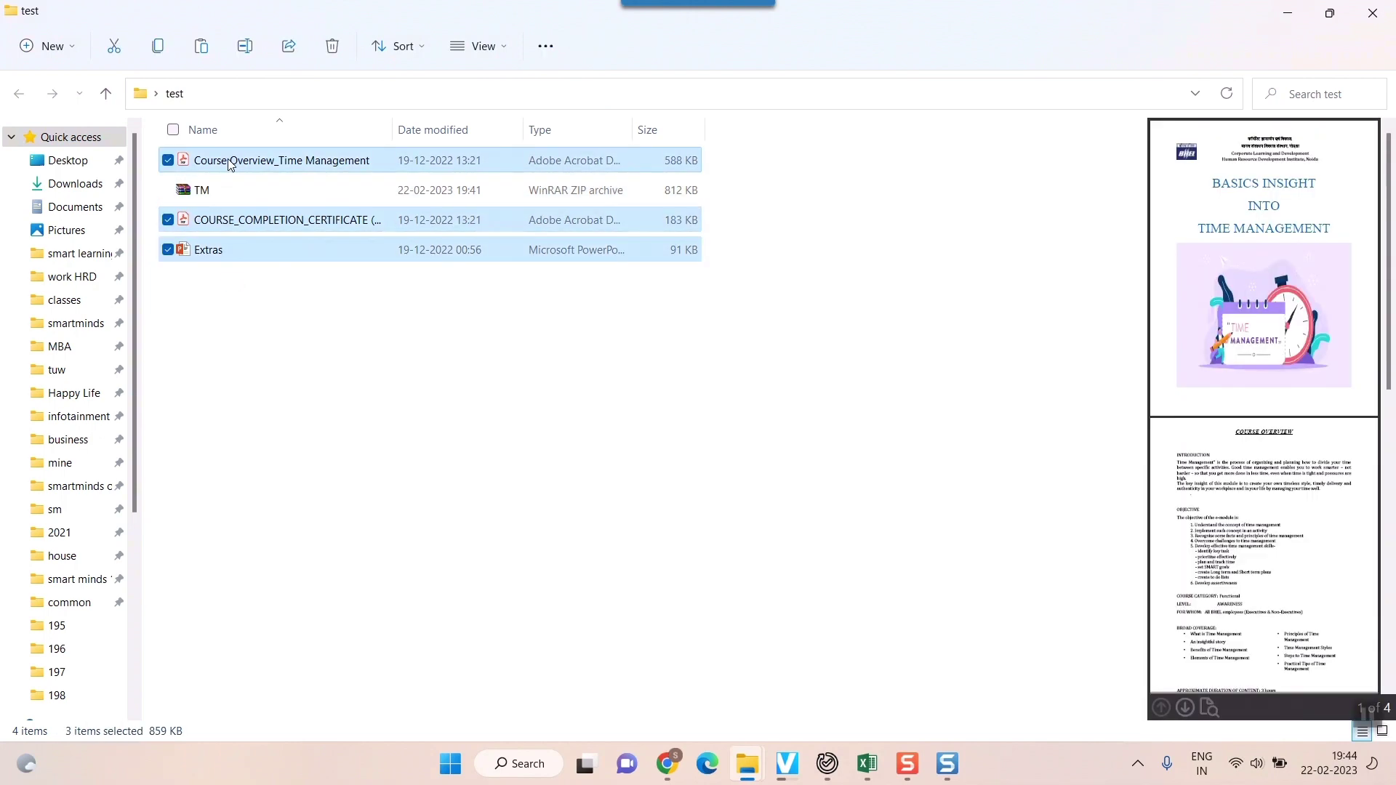
pyautogui.rightClick(228, 163)
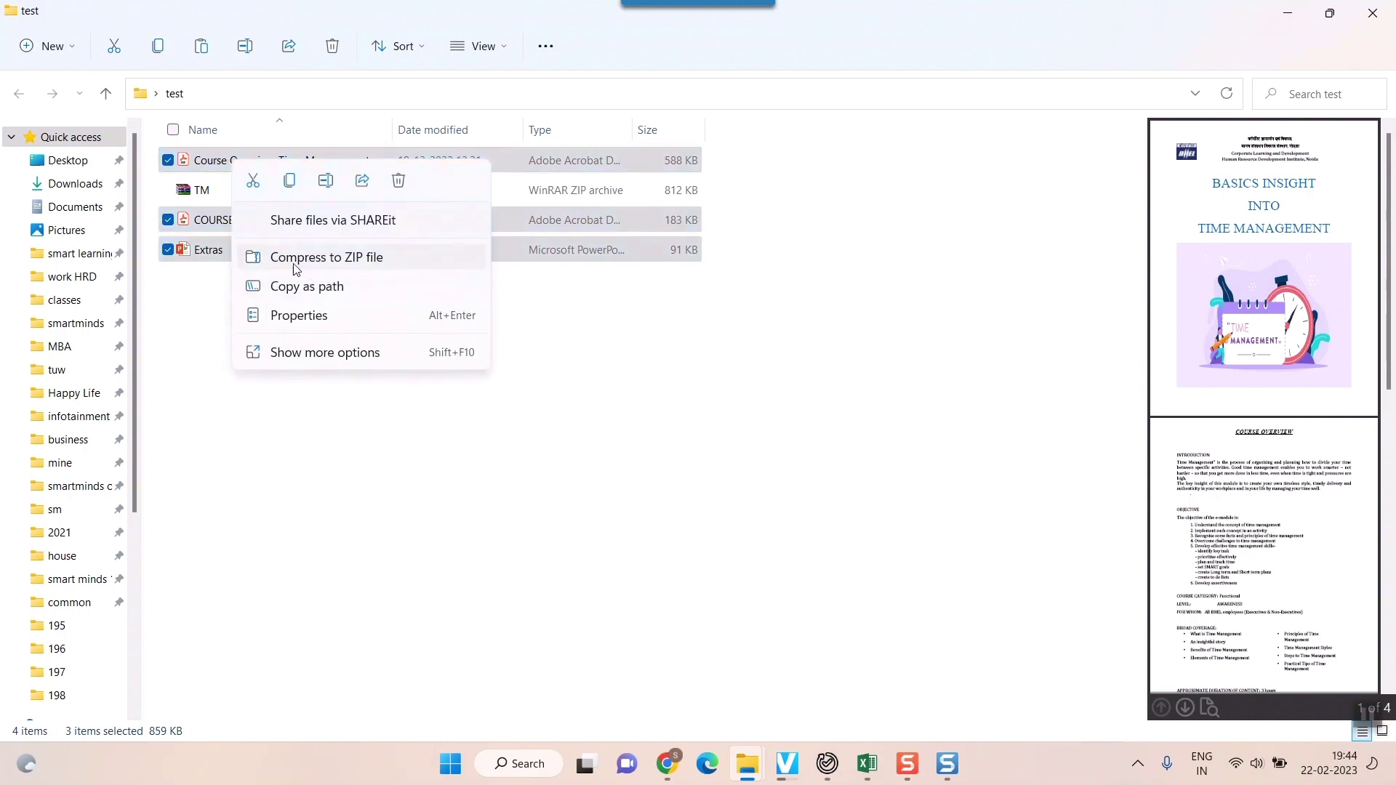
pyautogui.click(211, 376)
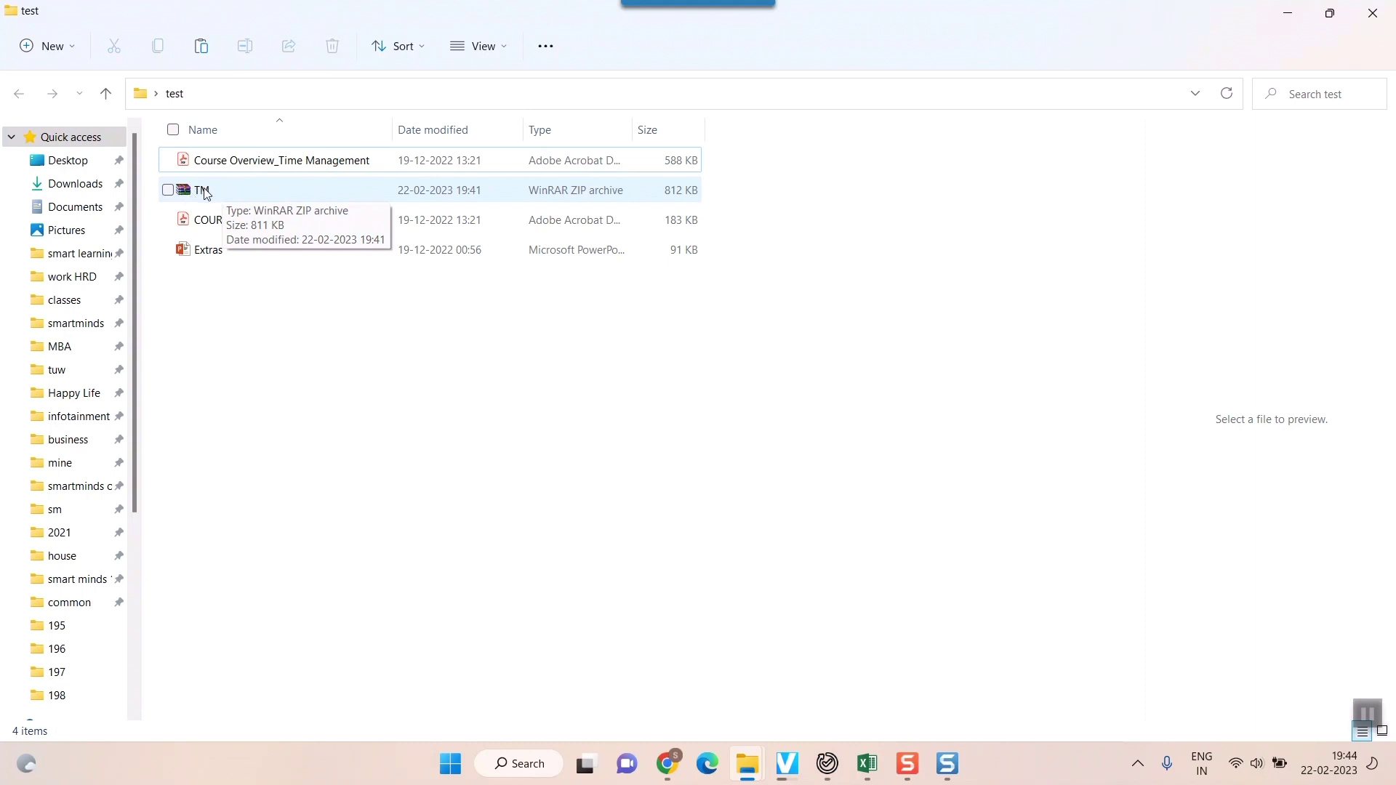
# Start a new Gmail message with TM.zip attached from the test folder
pyautogui.moveTo(668, 764)
pyautogui.click(704, 690)
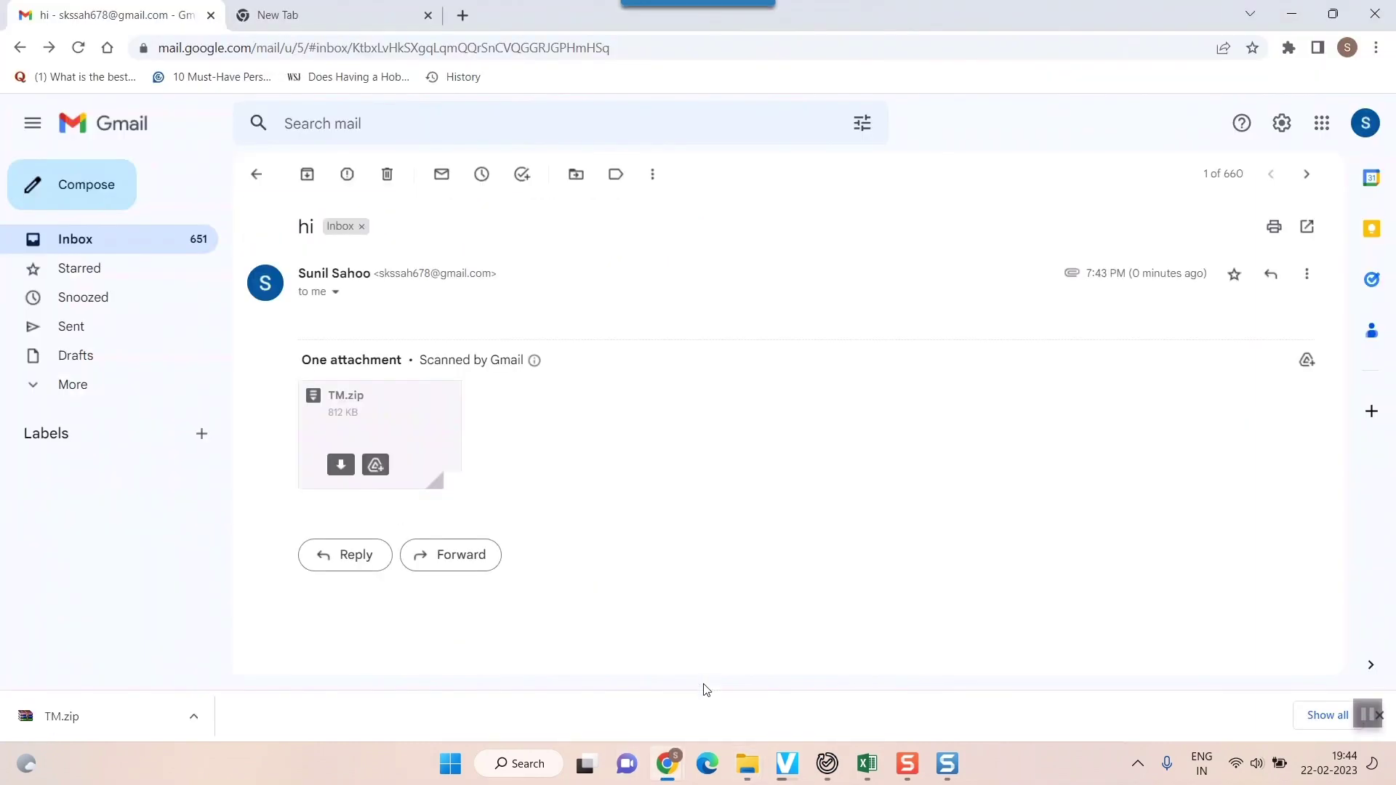
pyautogui.click(80, 192)
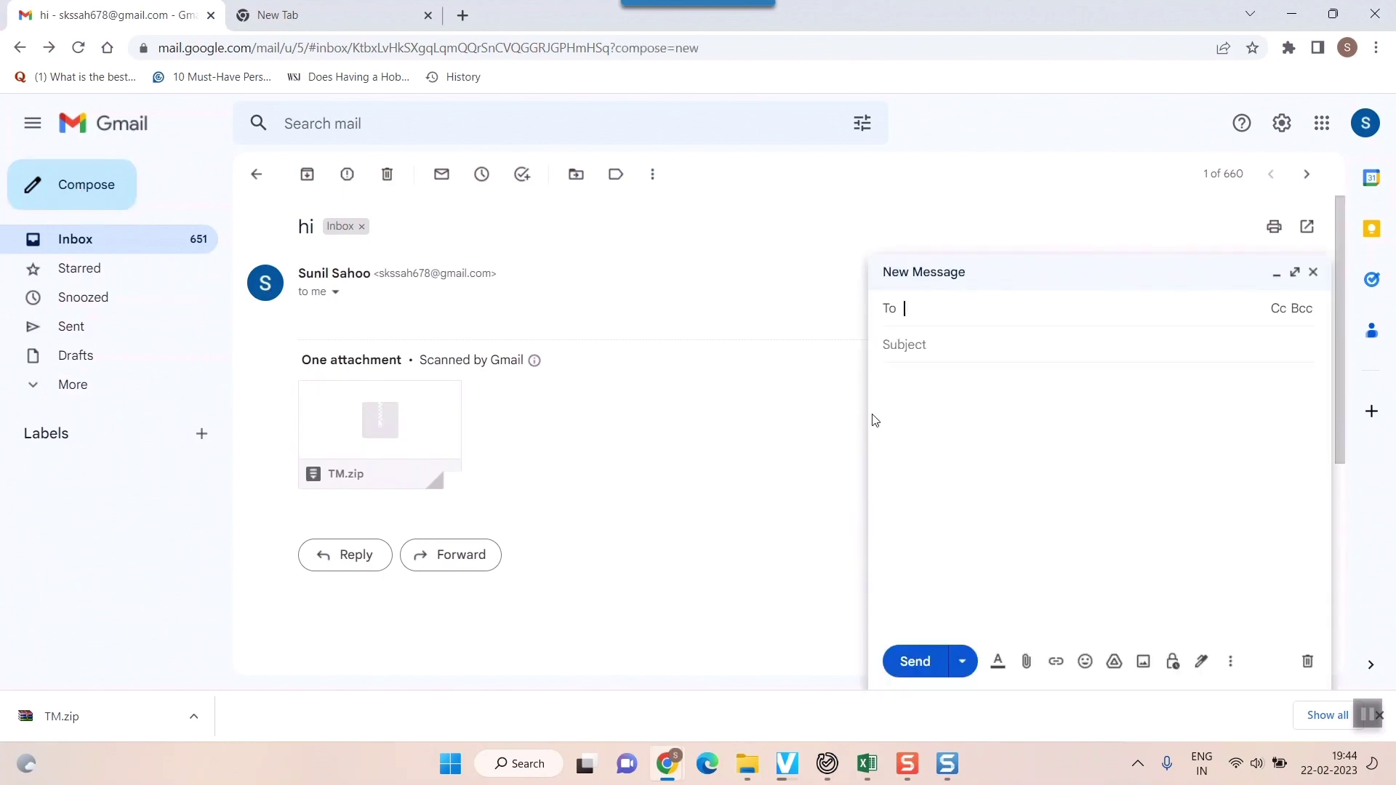
pyautogui.click(1026, 662)
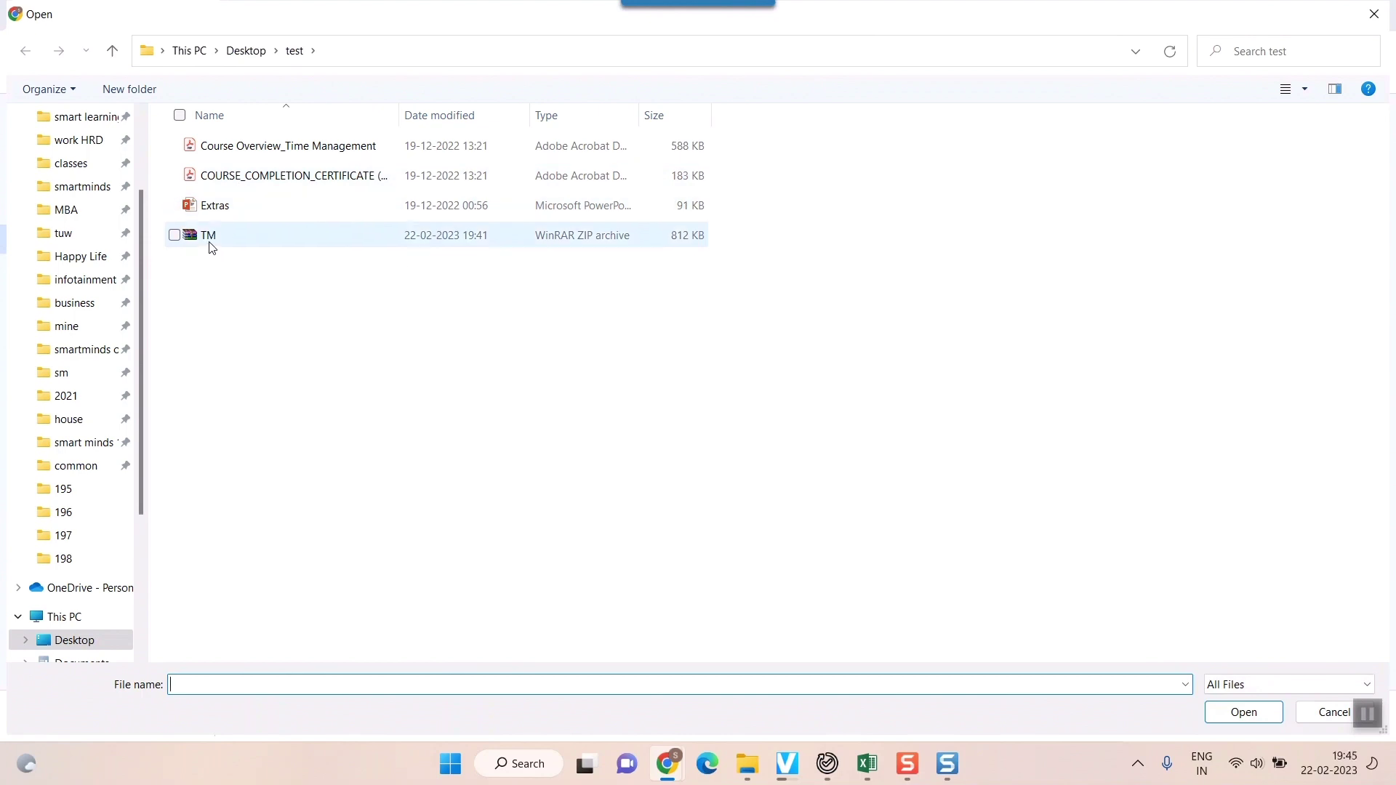
pyautogui.doubleClick(208, 242)
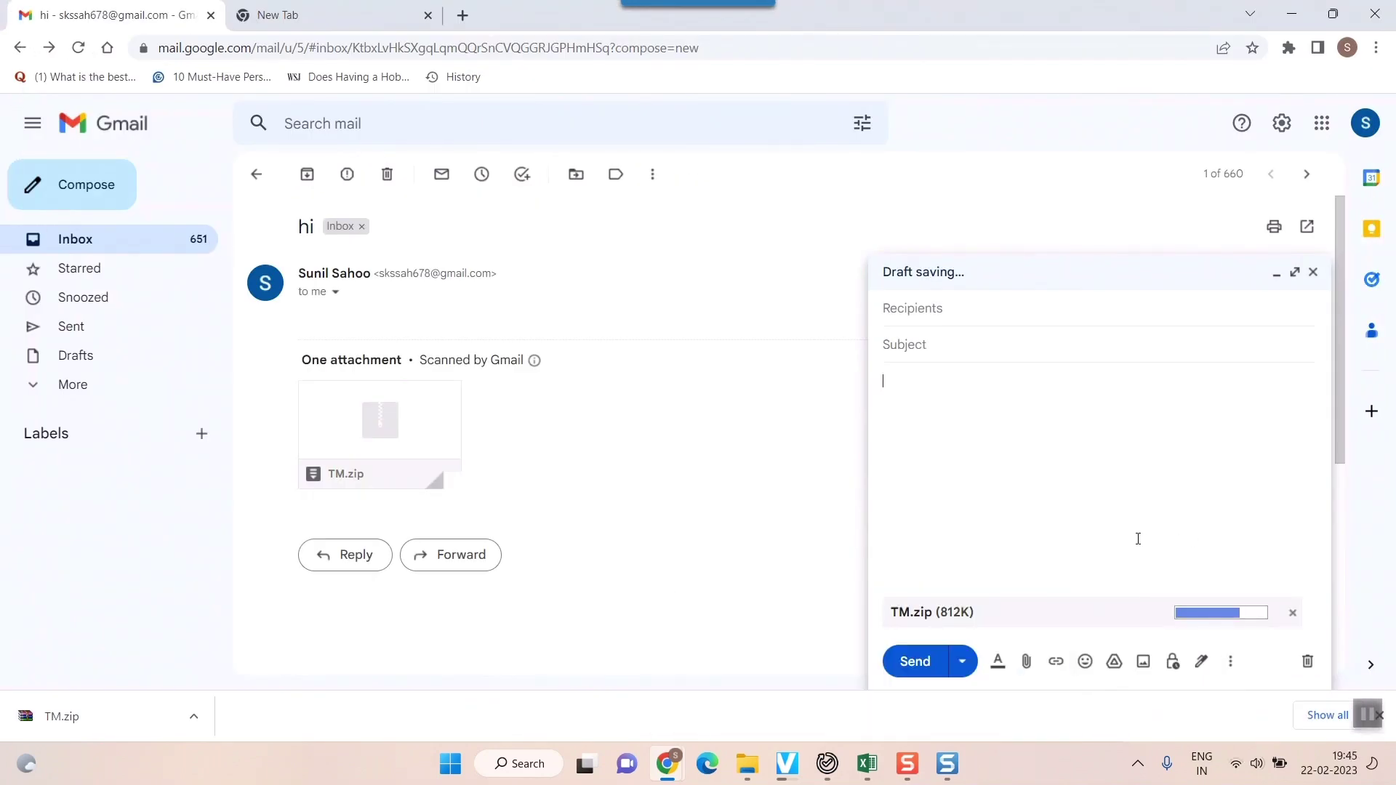